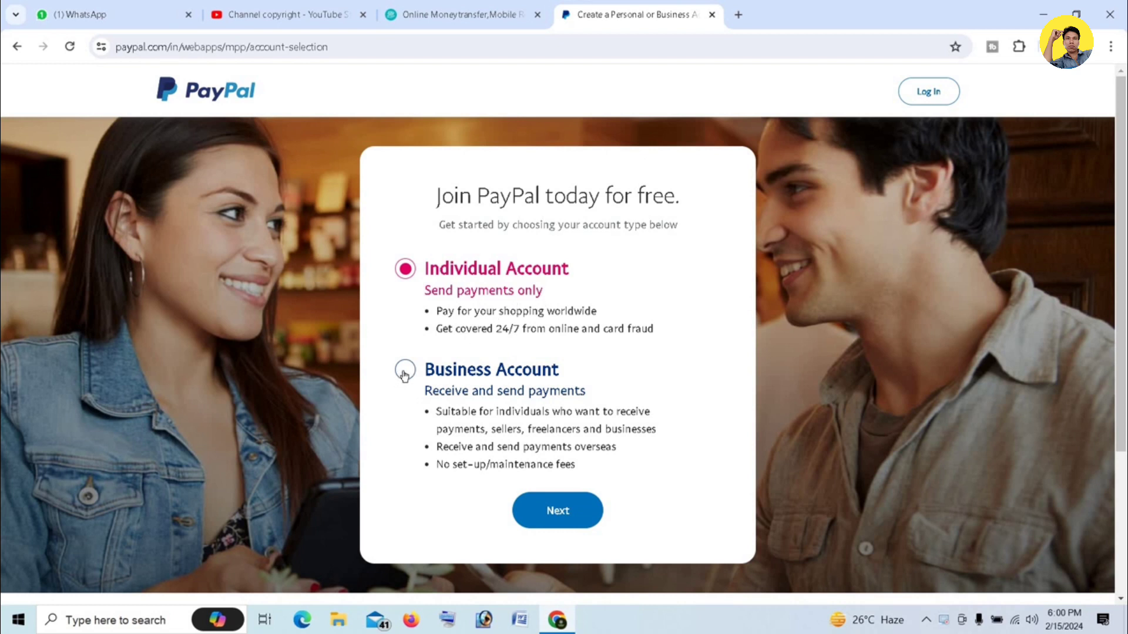
Choose a Business account, submit the sign-up email address and set the account password
click(403, 374)
click(557, 511)
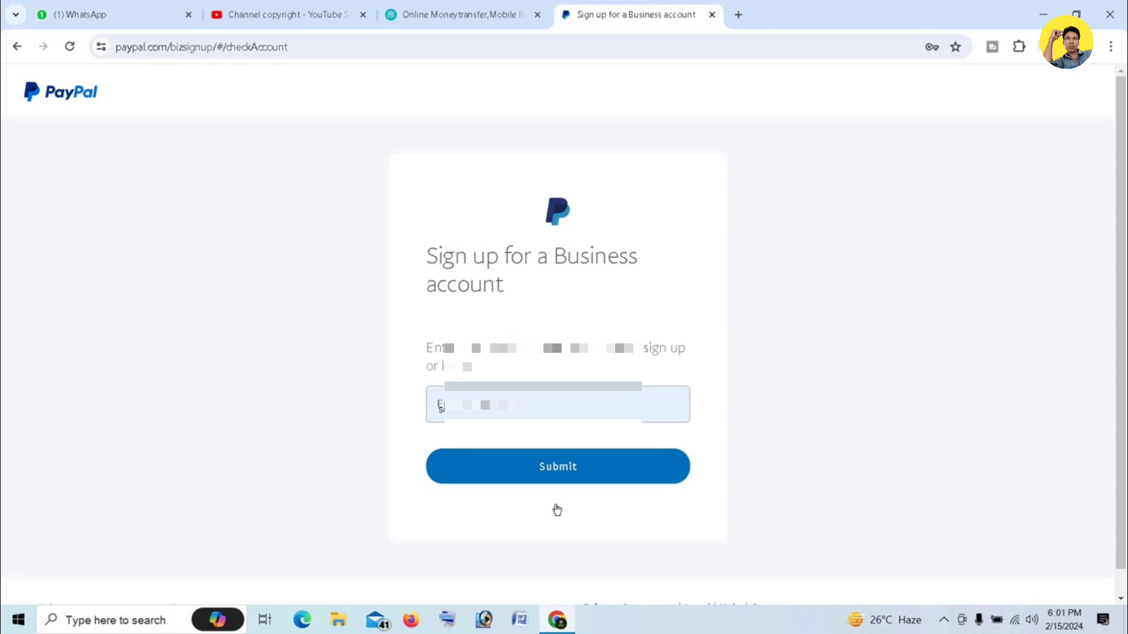
text(ab)
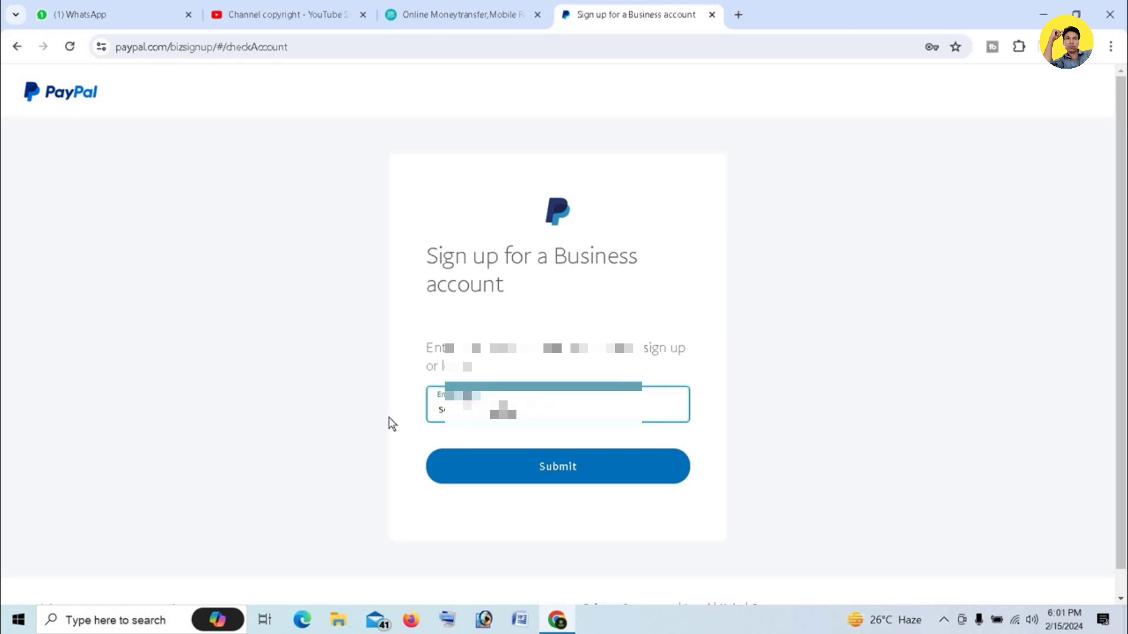
text(m)
click(568, 468)
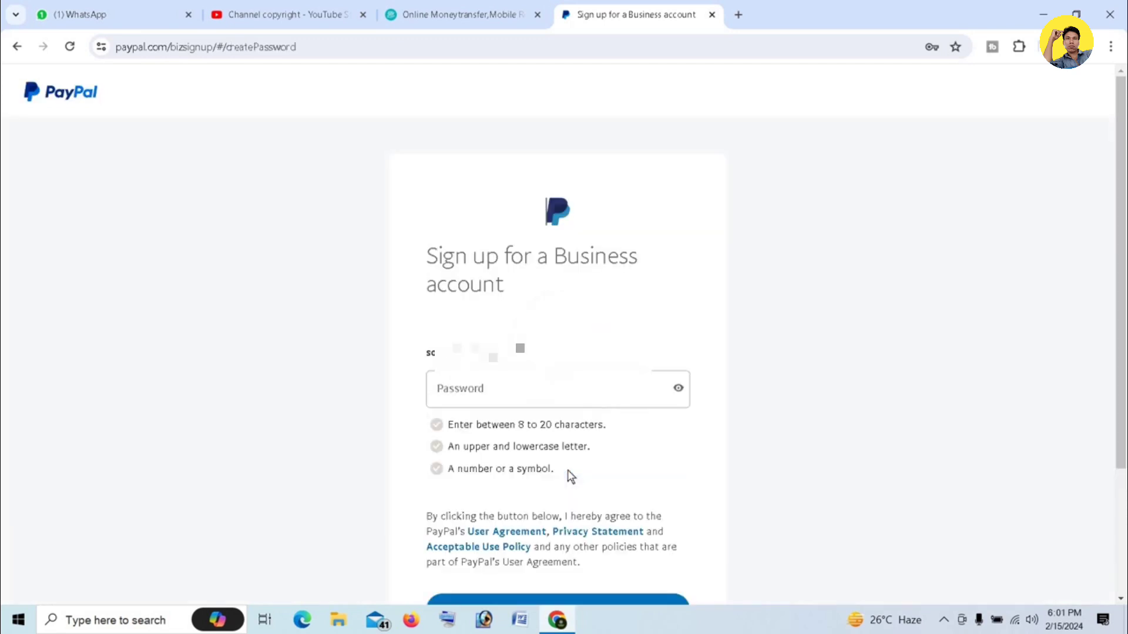
key(ctrl+v)
scroll(784, 445, down, 1)
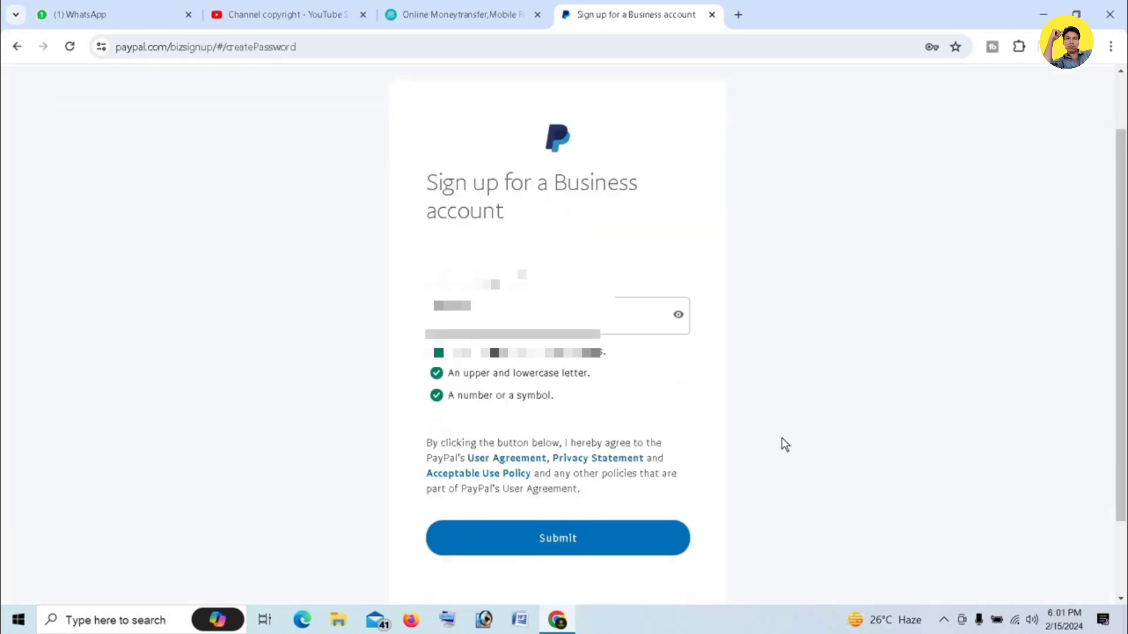
click(571, 537)
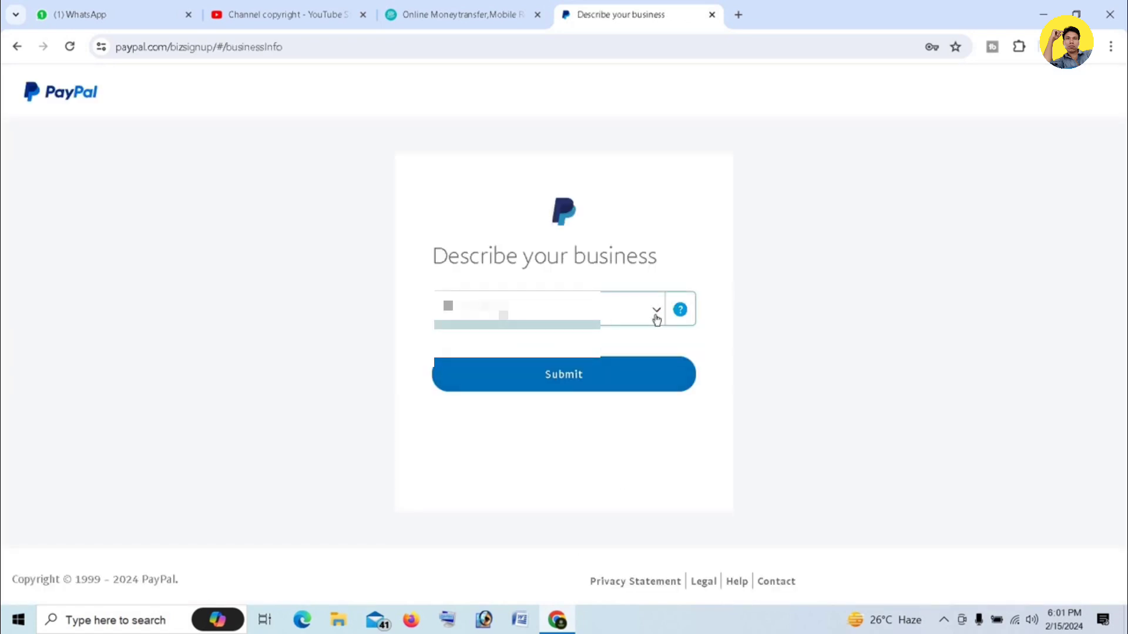
Set business type to Individual with the motion picture and video production category
click(656, 316)
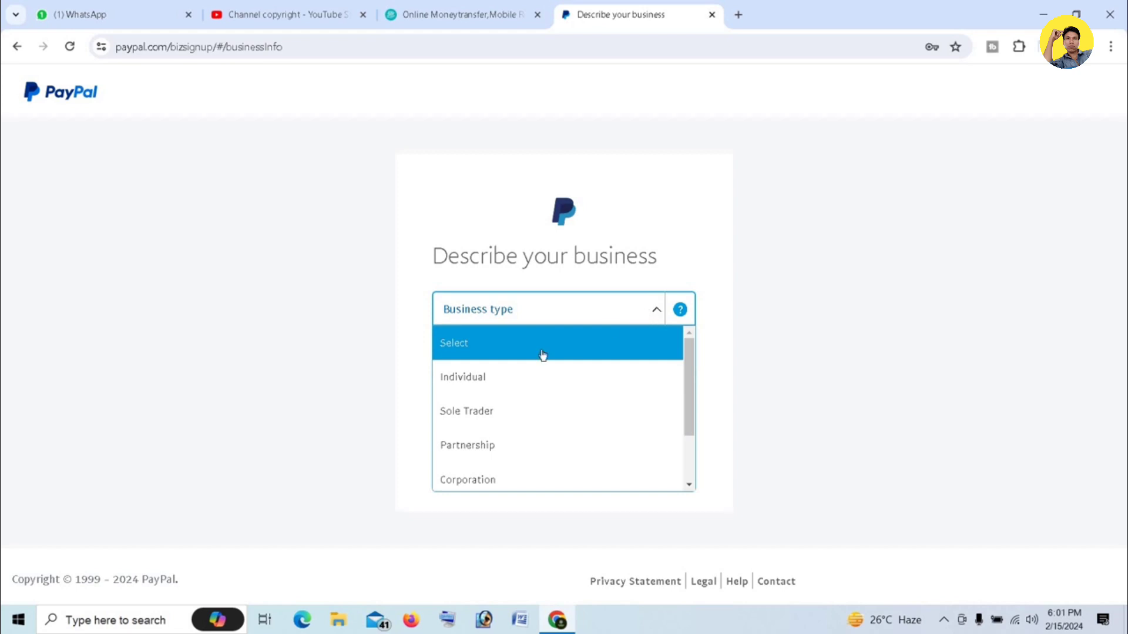
click(468, 379)
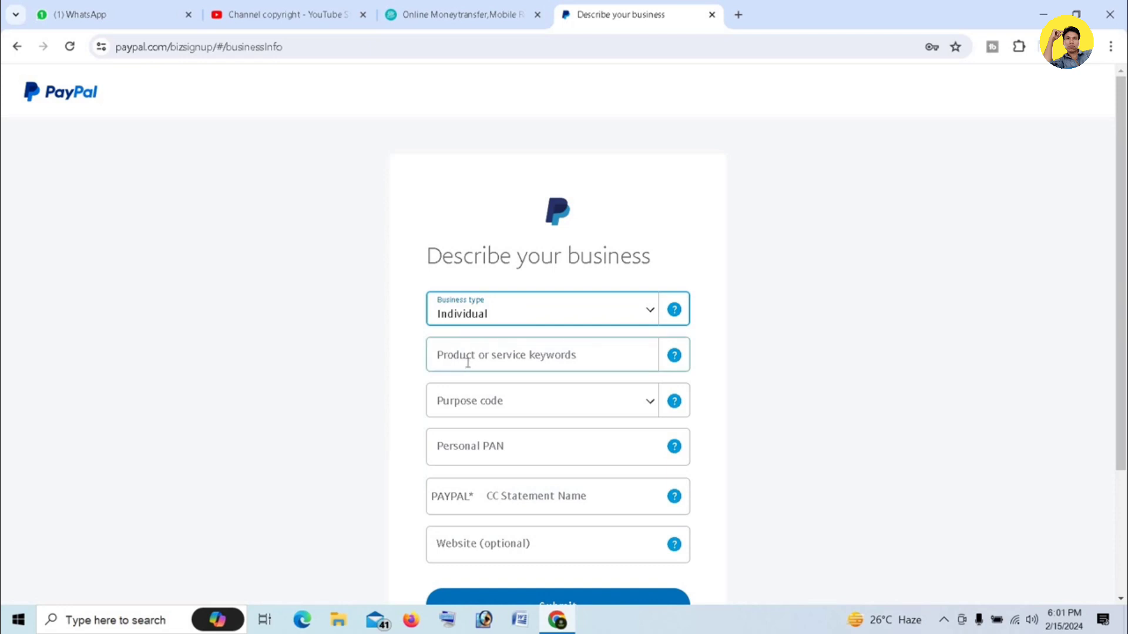
click(596, 352)
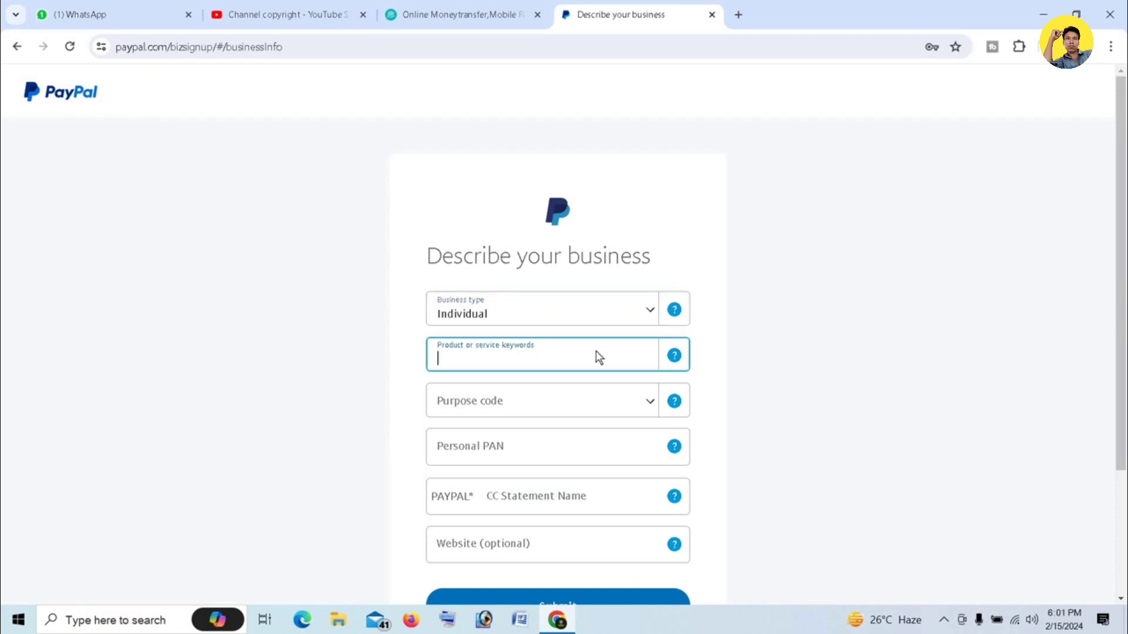
text(v)
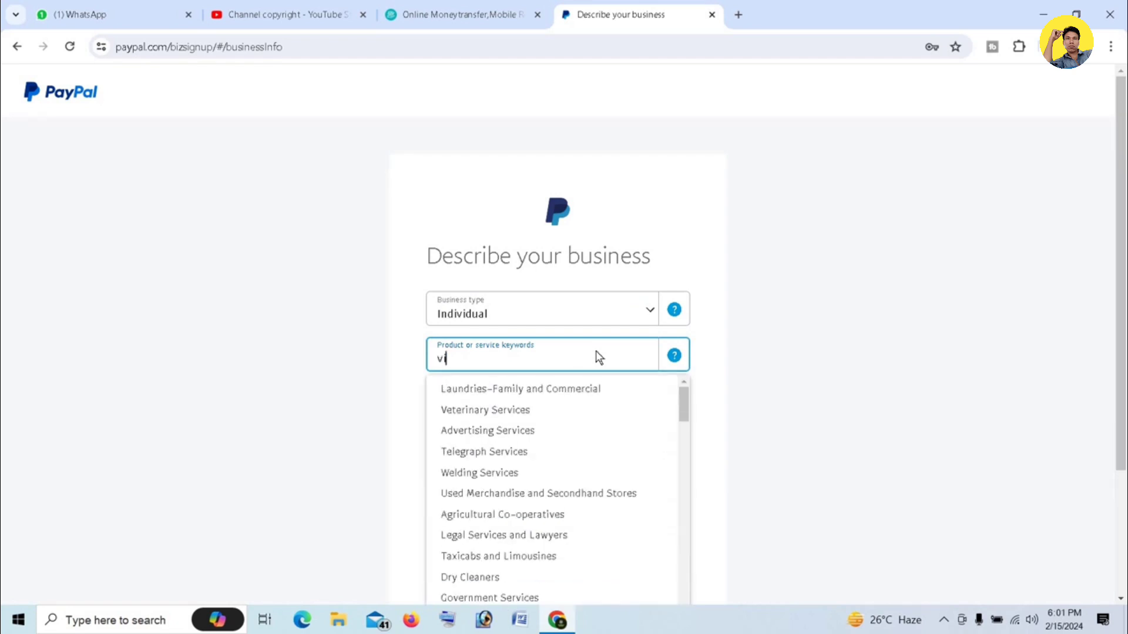
text(ide)
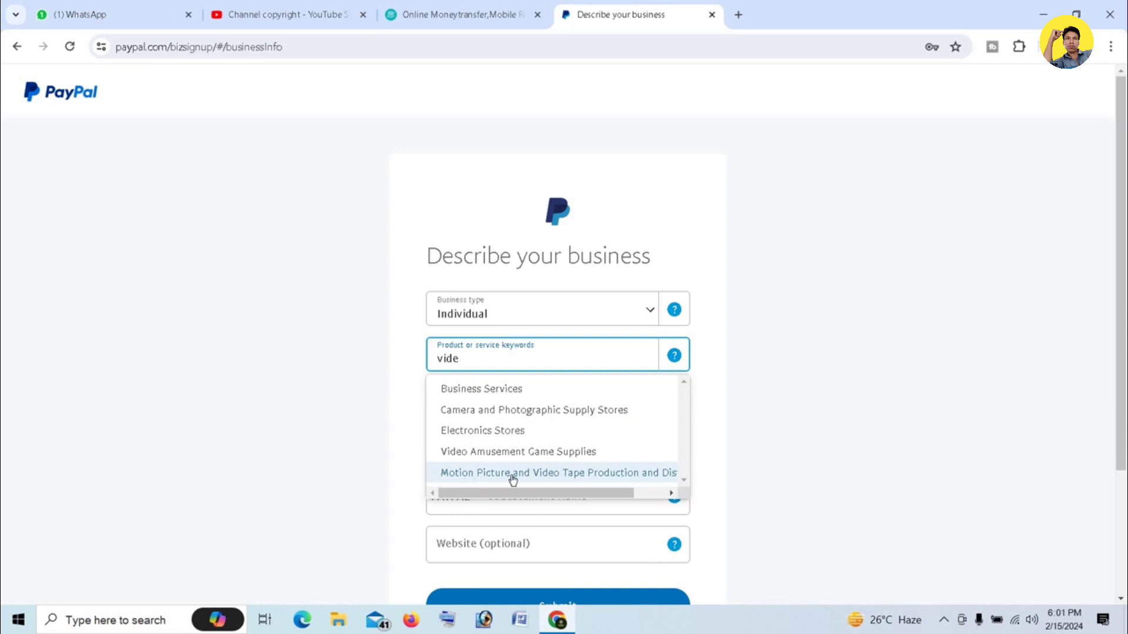
click(623, 472)
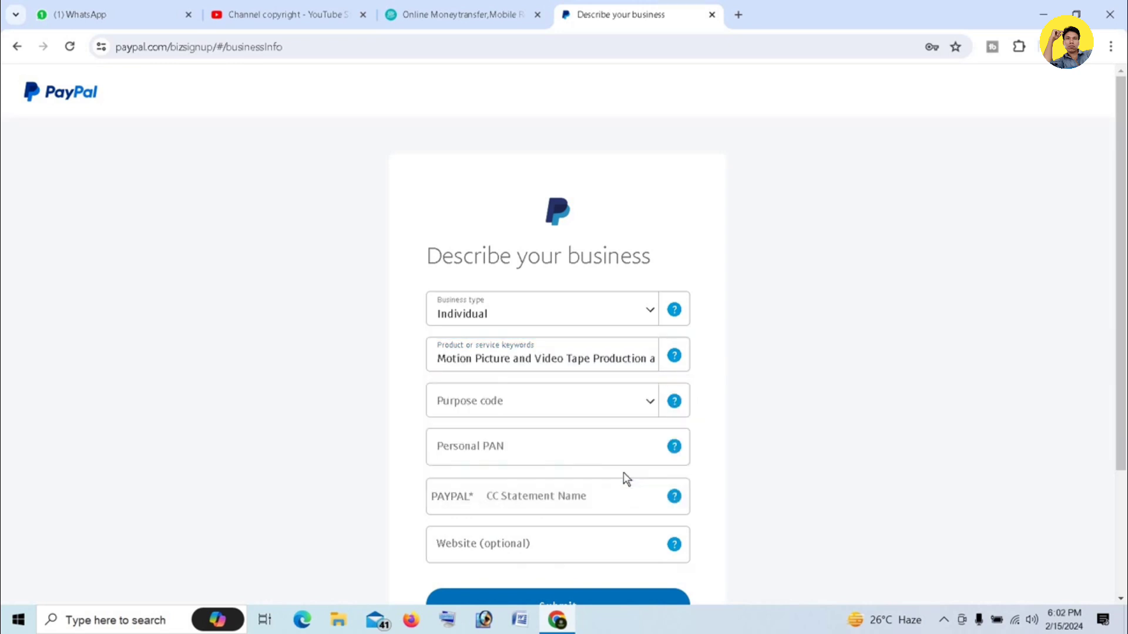
Choose purpose code P0806 – Other information services
click(538, 402)
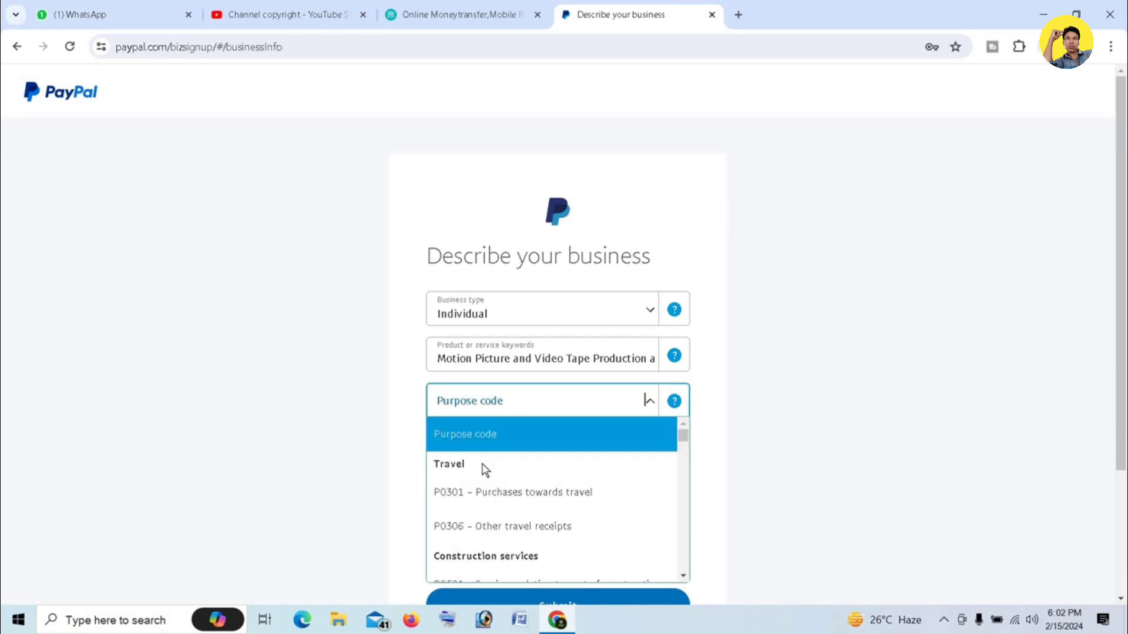
scroll(483, 468, down, 1)
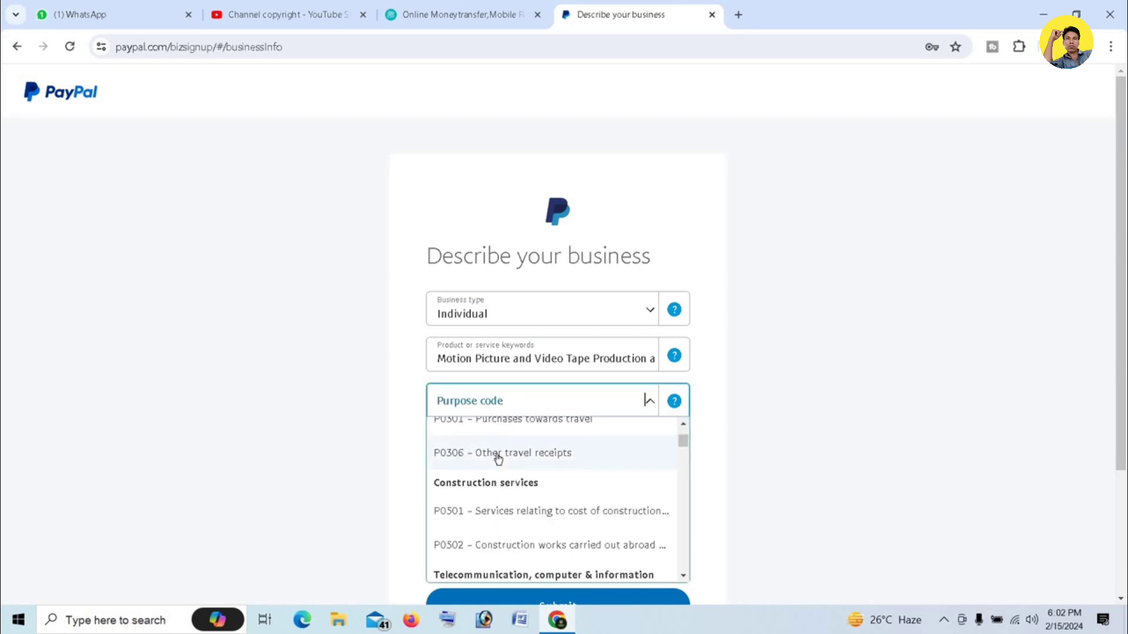
scroll(508, 522, down, 1)
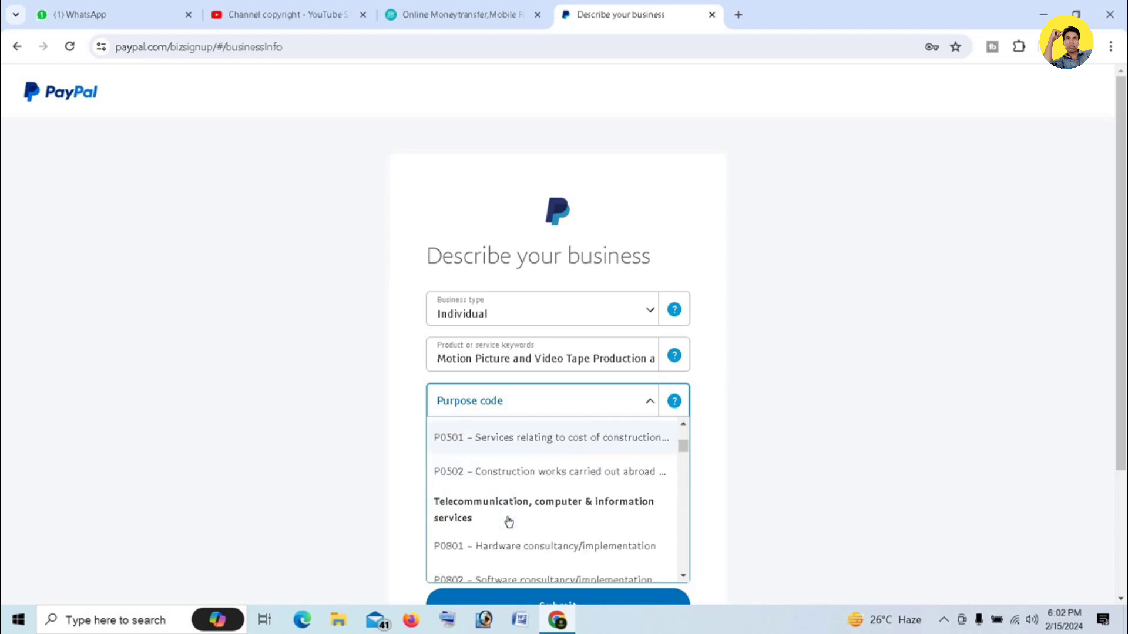
scroll(509, 522, down, 1)
scroll(508, 522, up, 1)
scroll(508, 521, down, 3)
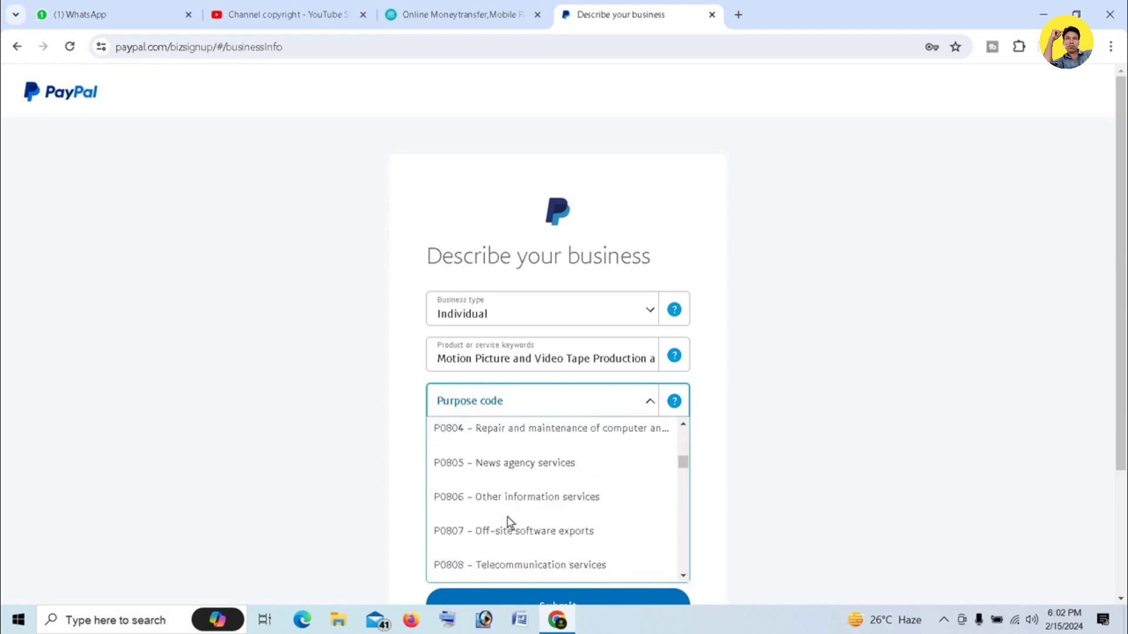
scroll(507, 522, down, 2)
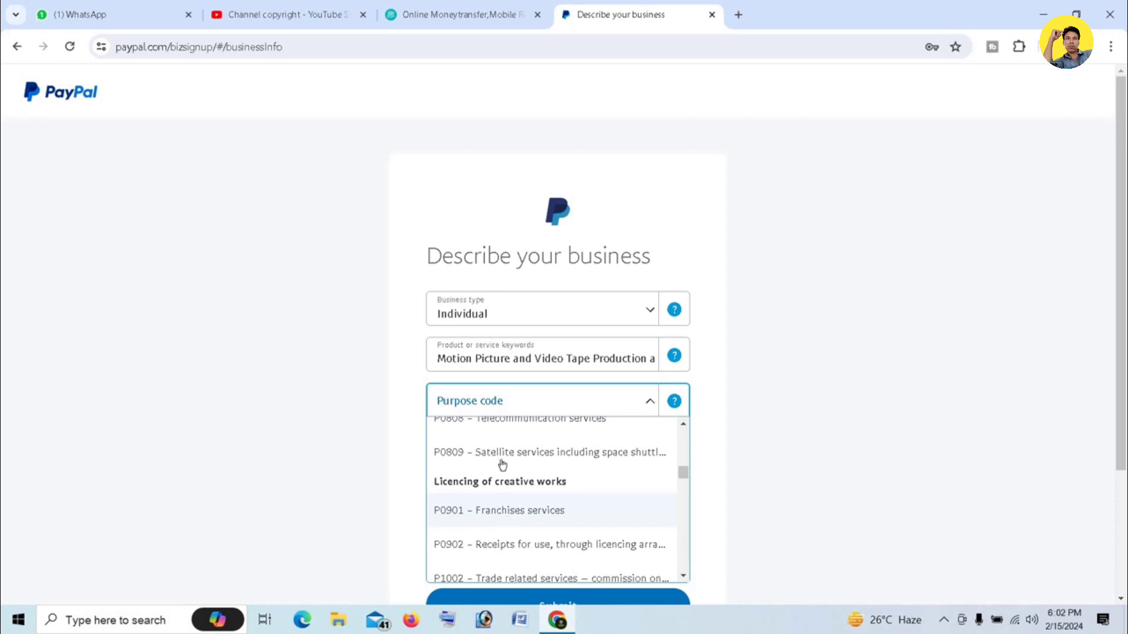
scroll(501, 464, down, 2)
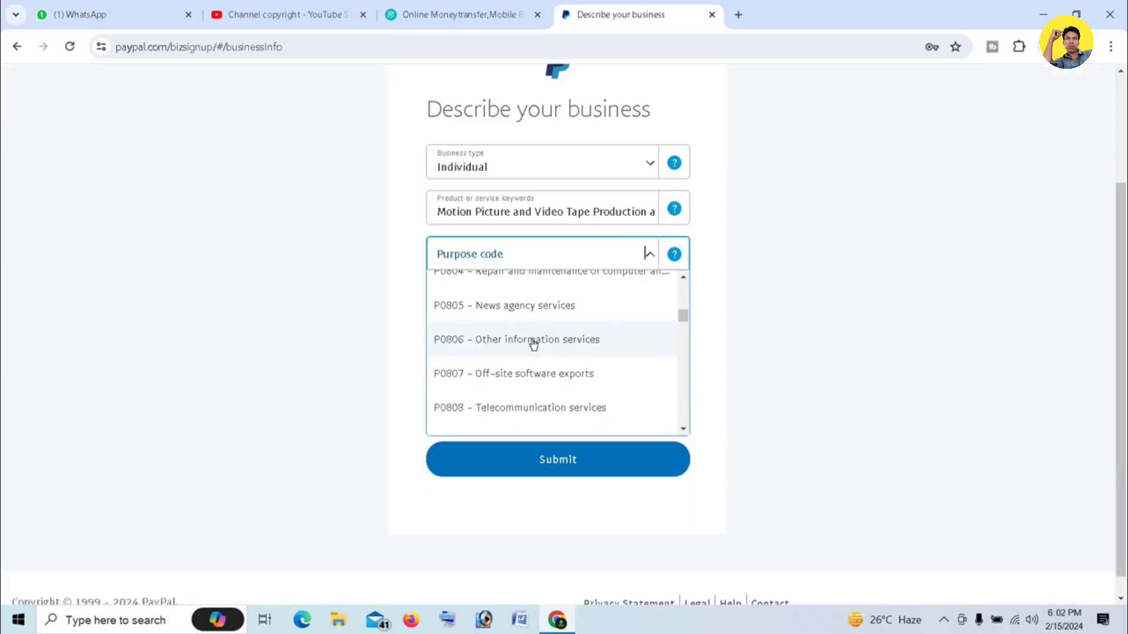
click(533, 344)
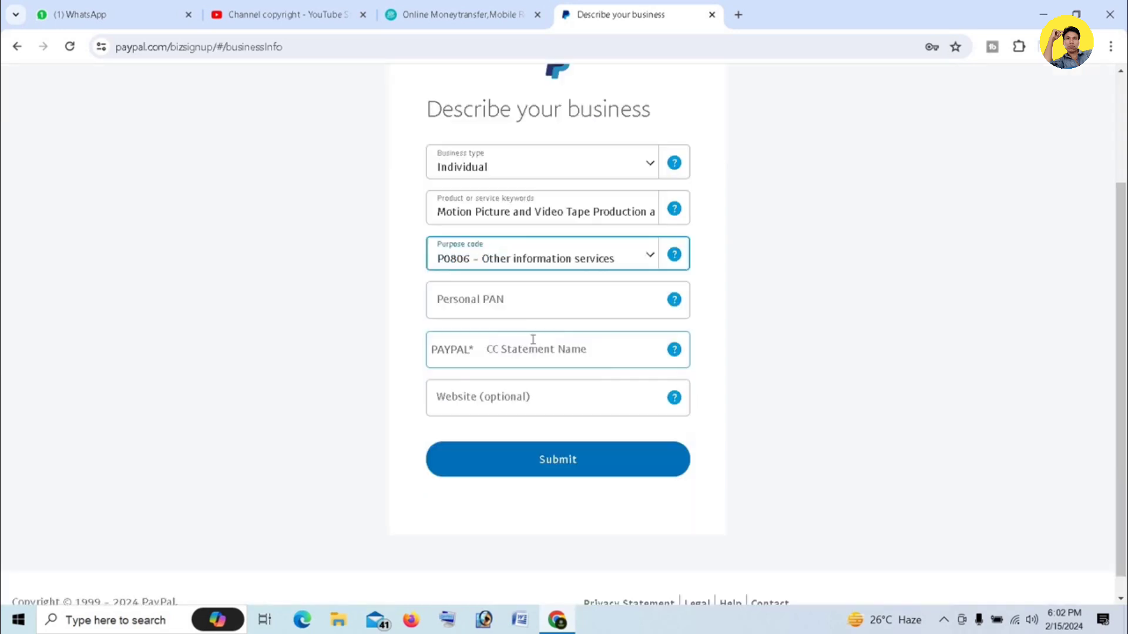
Enter the personal PAN and the cardholder's name as statement name, then submit
click(515, 294)
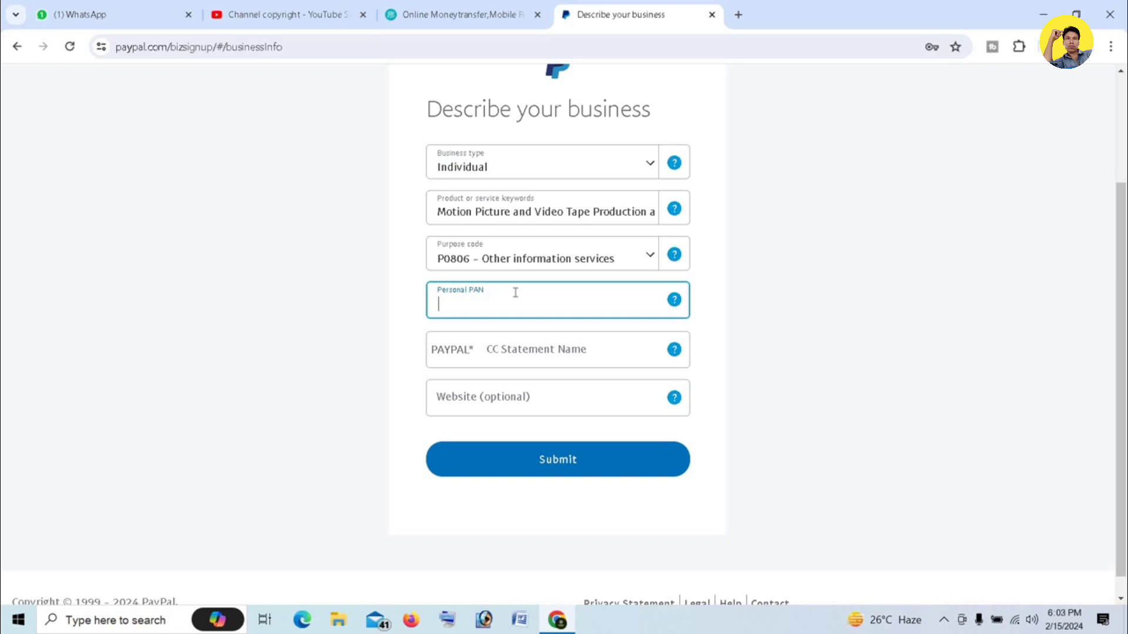
key(ctrl+v)
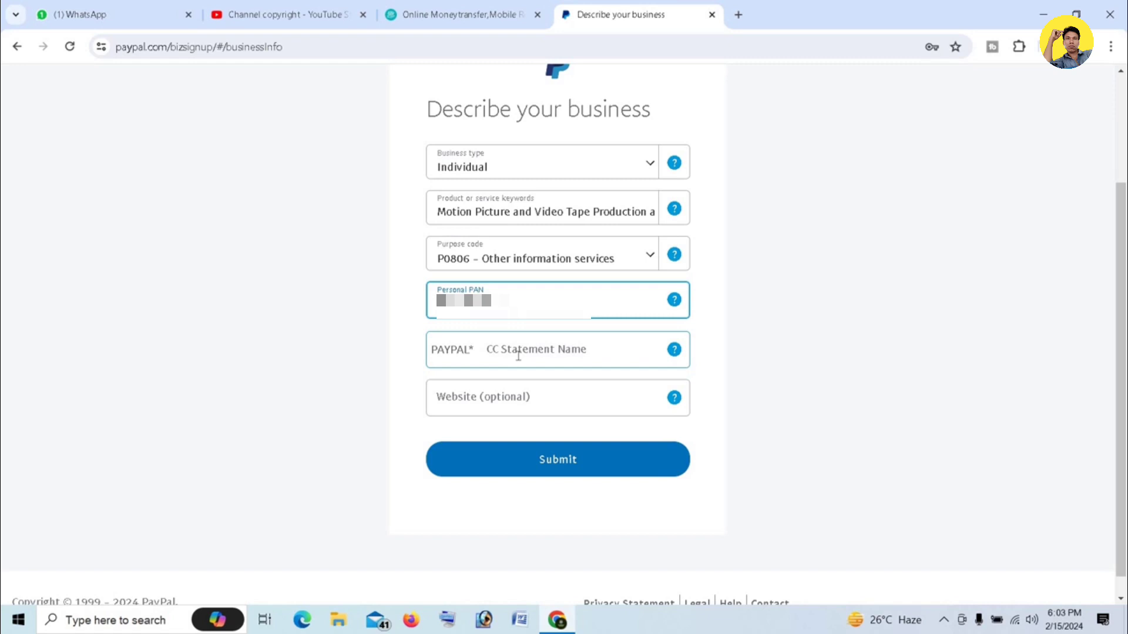
click(516, 354)
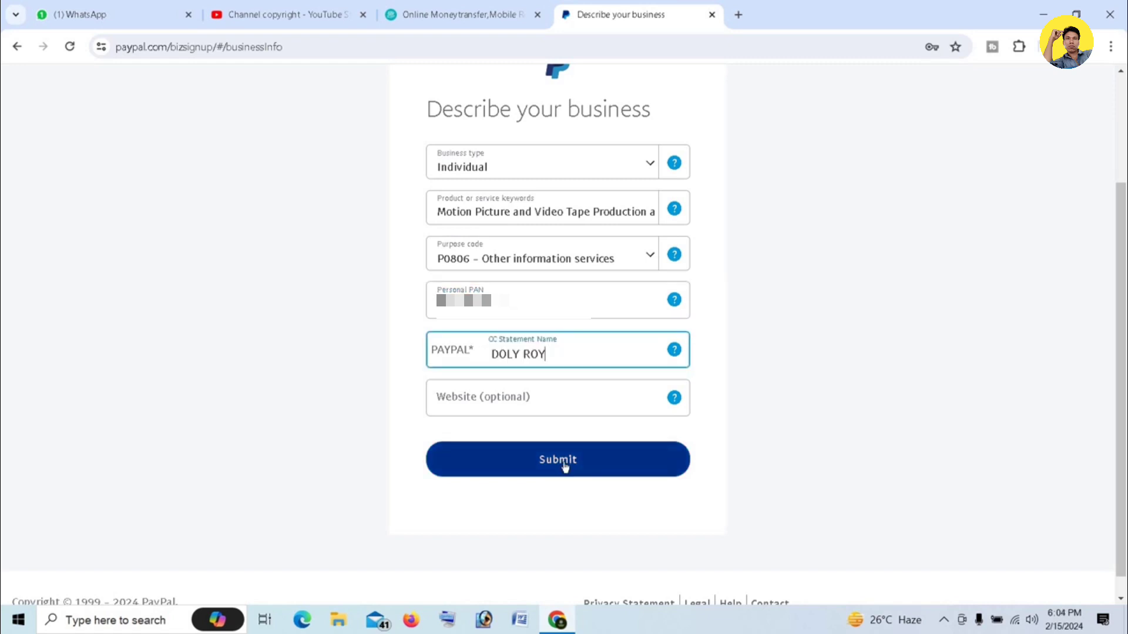
click(562, 462)
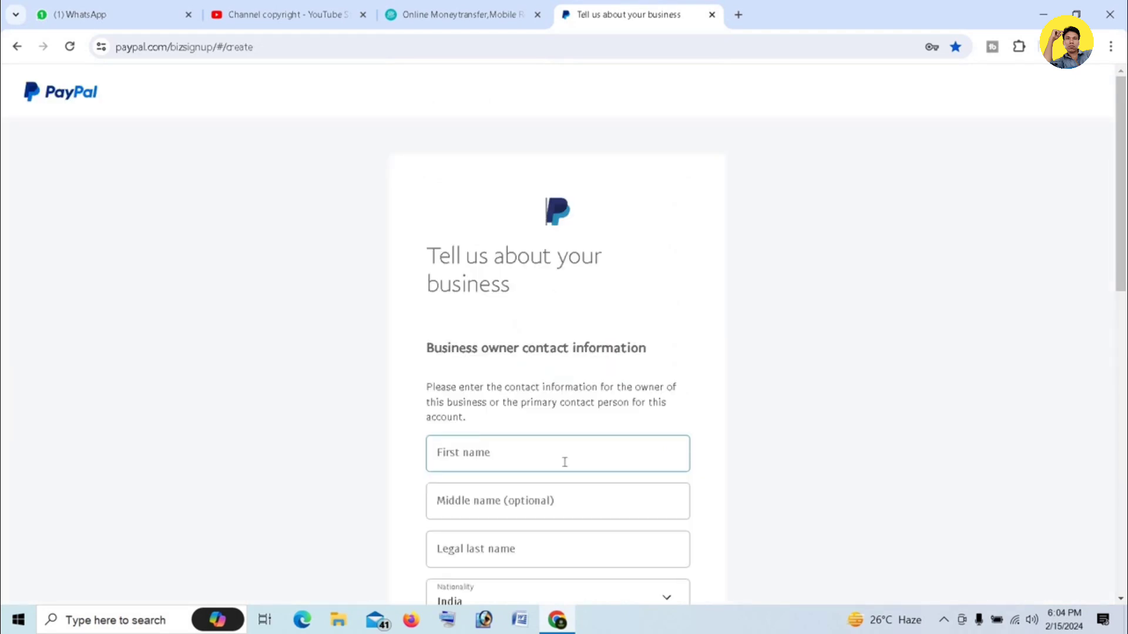
Fill in the owner's first, middle and legal last name fields
click(950, 294)
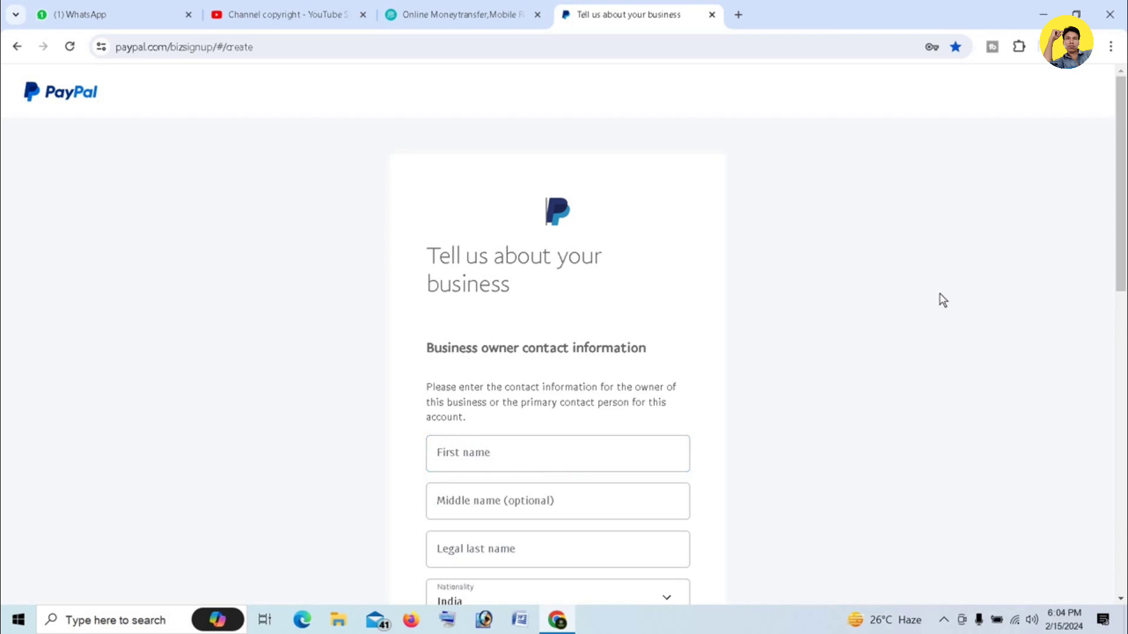
scroll(942, 295, down, 2)
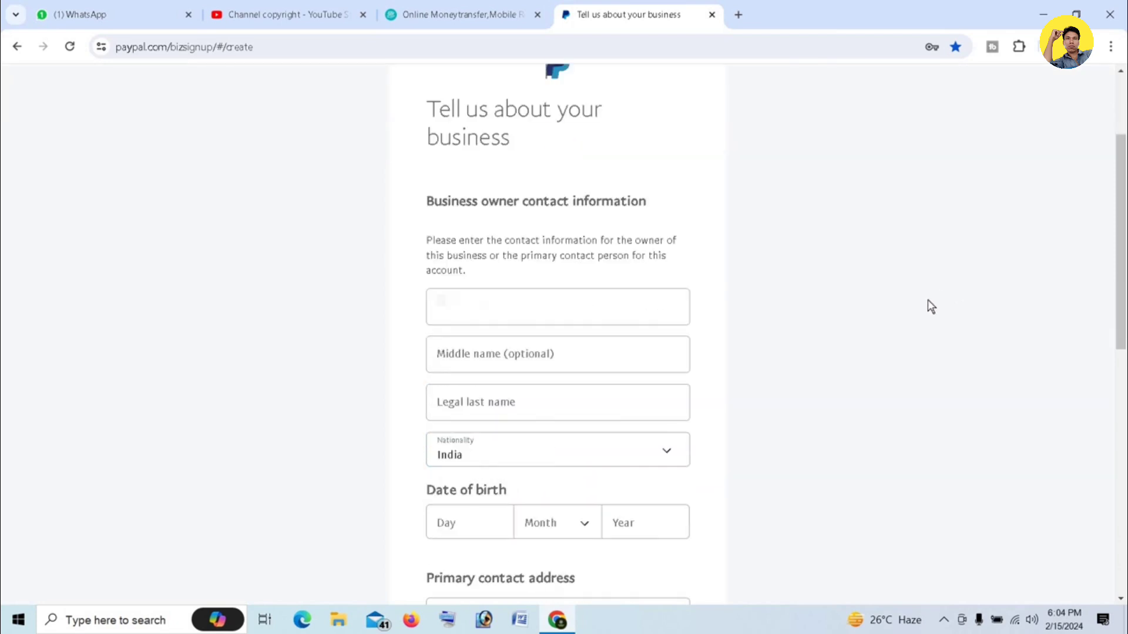
scroll(891, 305, down, 2)
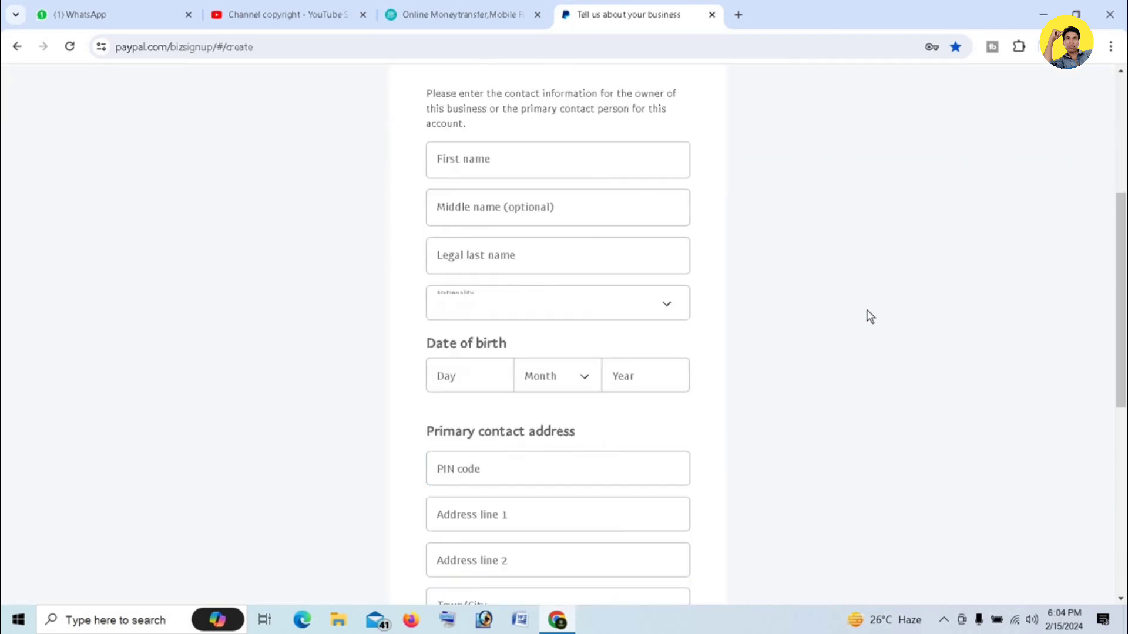
click(479, 173)
click(501, 207)
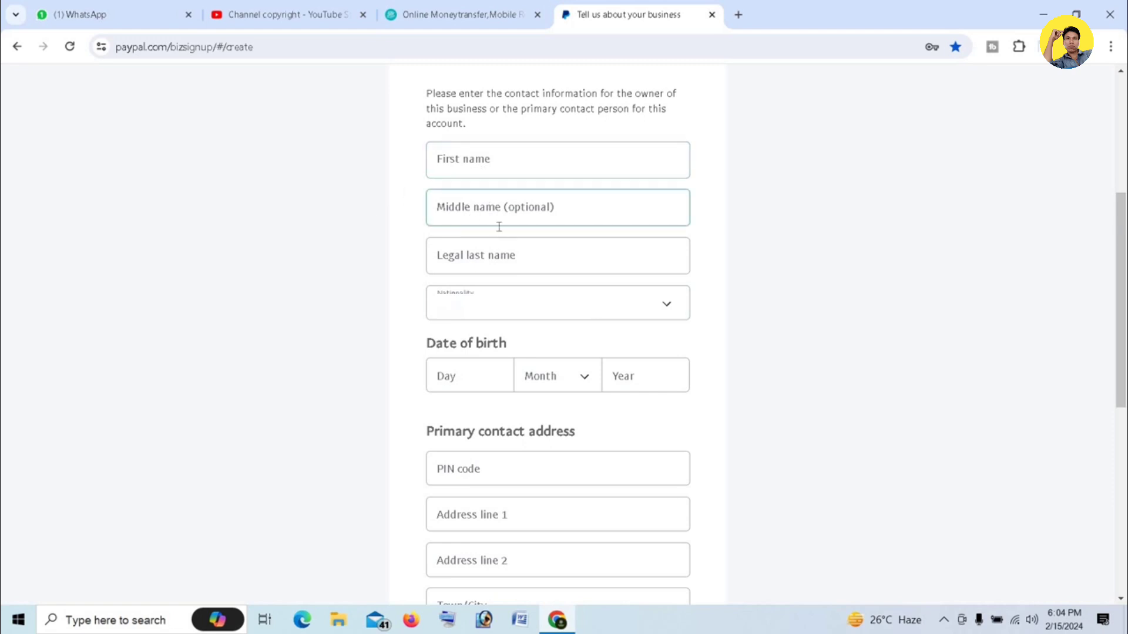
click(462, 258)
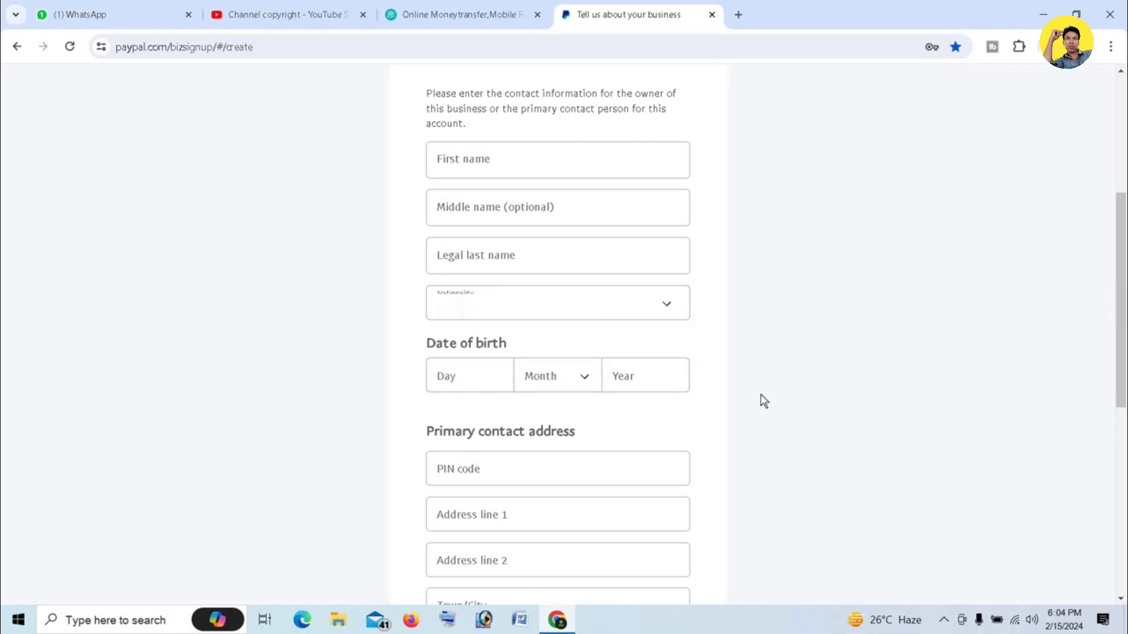
Enter the address PIN code and remaining contact details, then submit them
scroll(608, 391, down, 3)
click(441, 327)
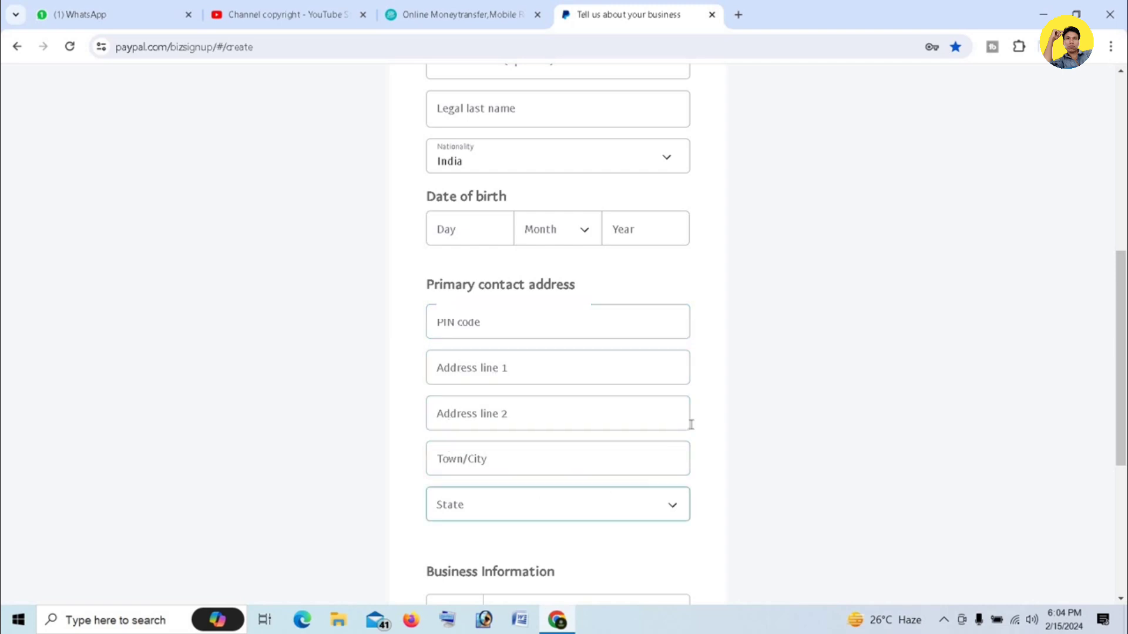
scroll(721, 396, down, 3)
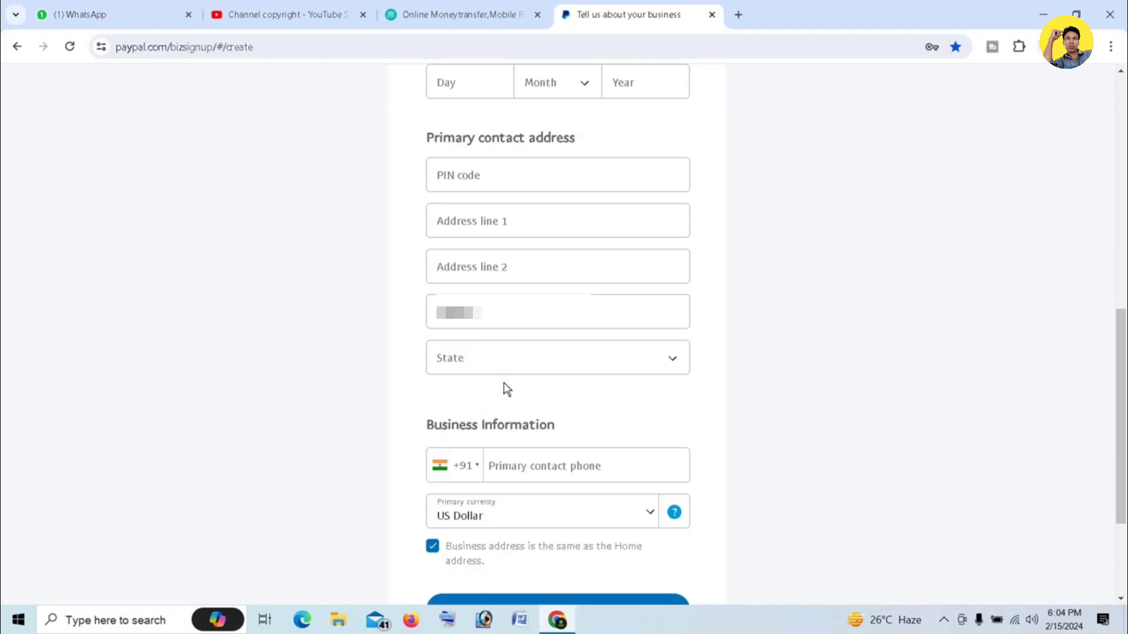
scroll(535, 388, down, 1)
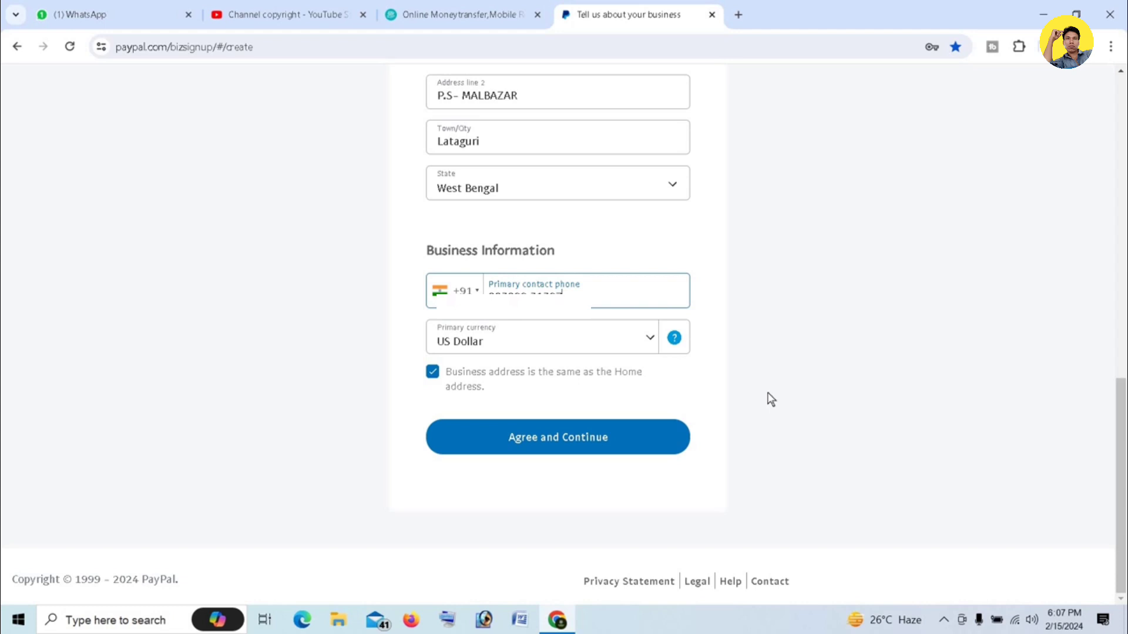
click(540, 445)
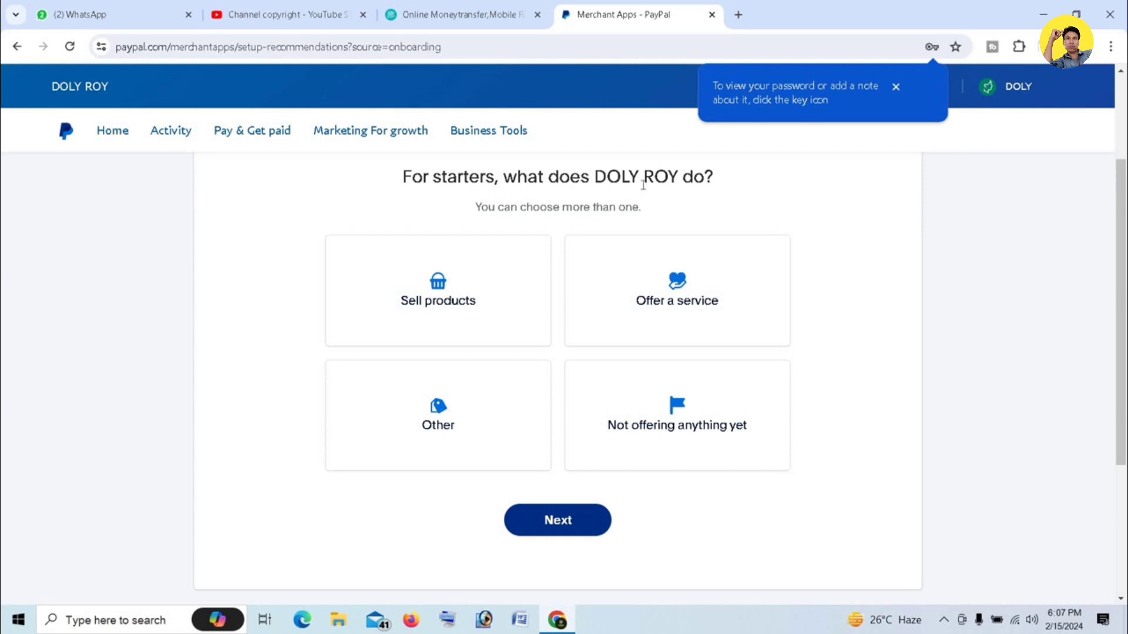
Mark the business as offering a service, selling products and Other
click(660, 258)
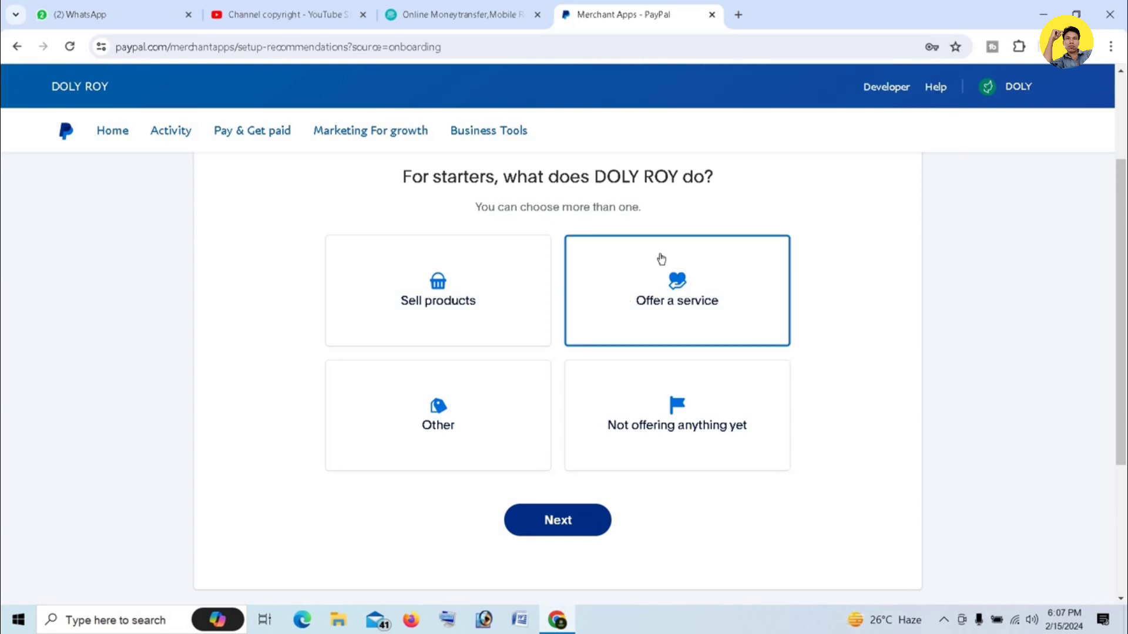
click(425, 258)
click(529, 458)
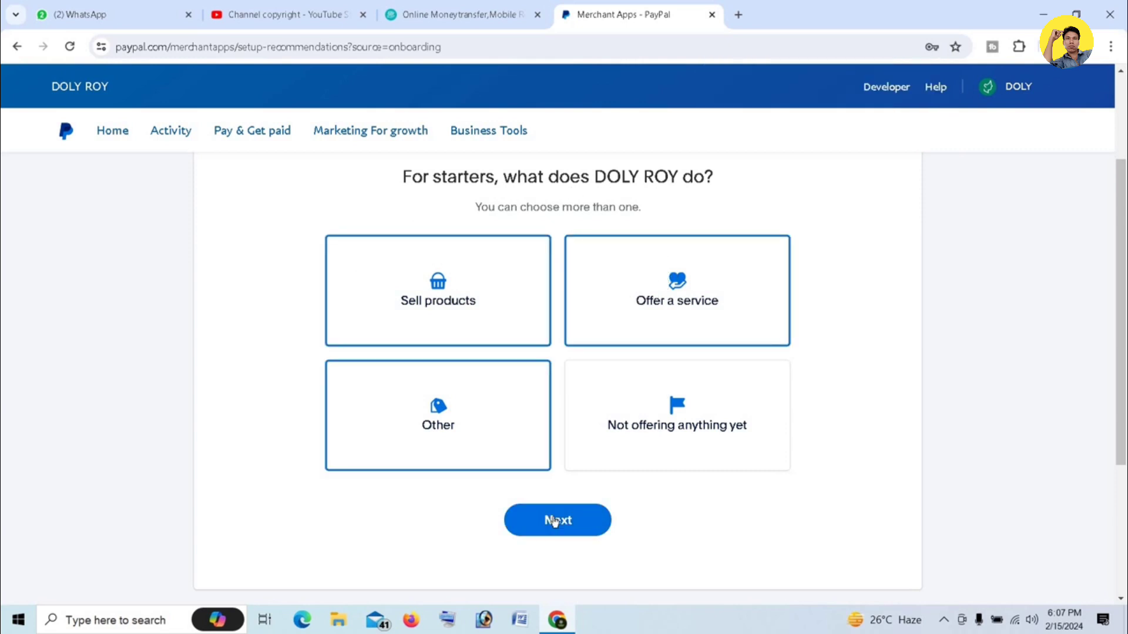
click(554, 522)
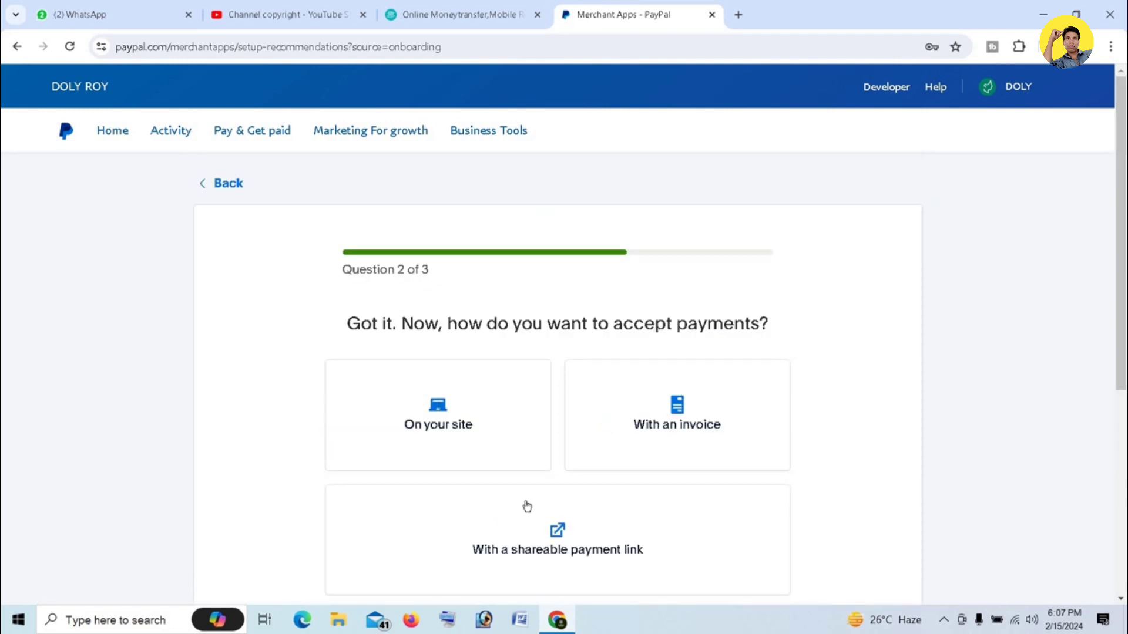
Accept payments on the business's own site and with an invoice
click(412, 416)
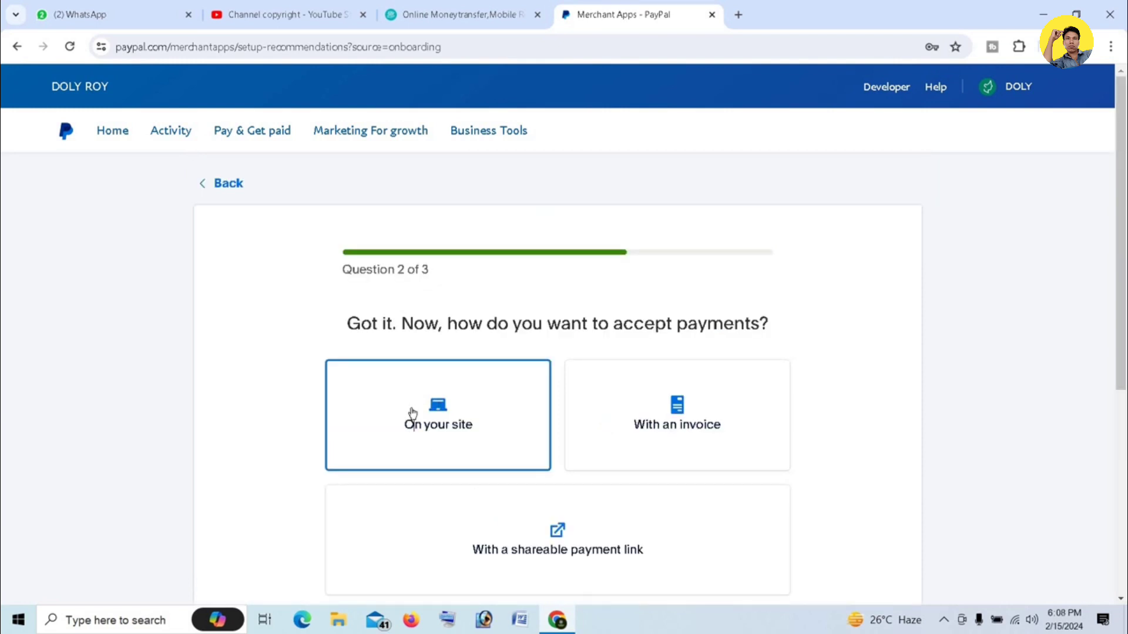
click(698, 422)
scroll(645, 442, down, 3)
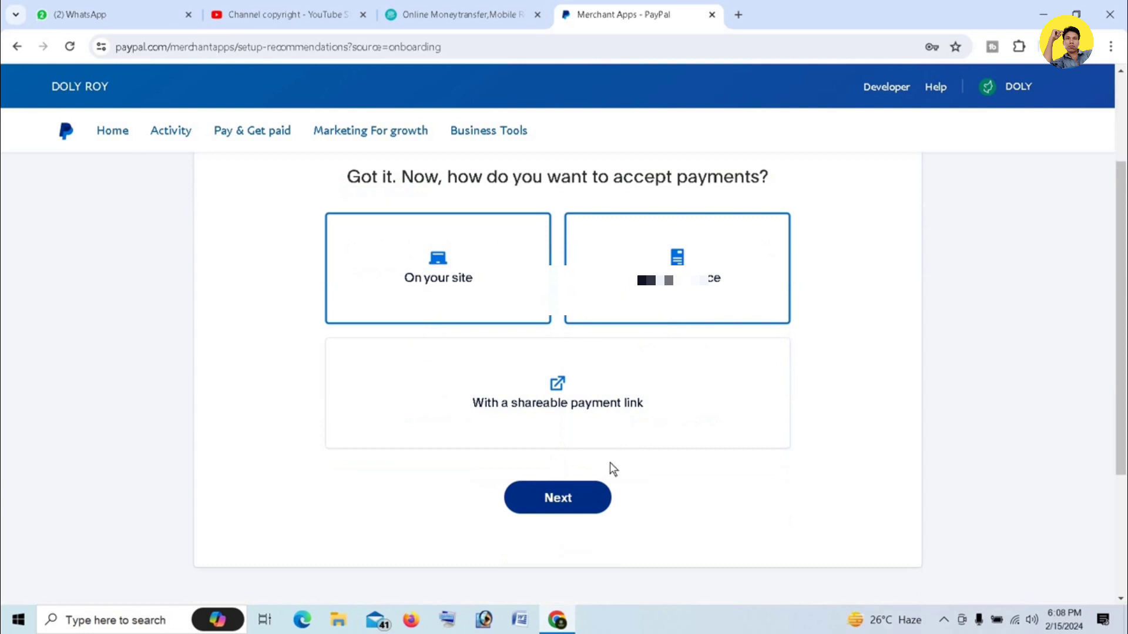
click(567, 501)
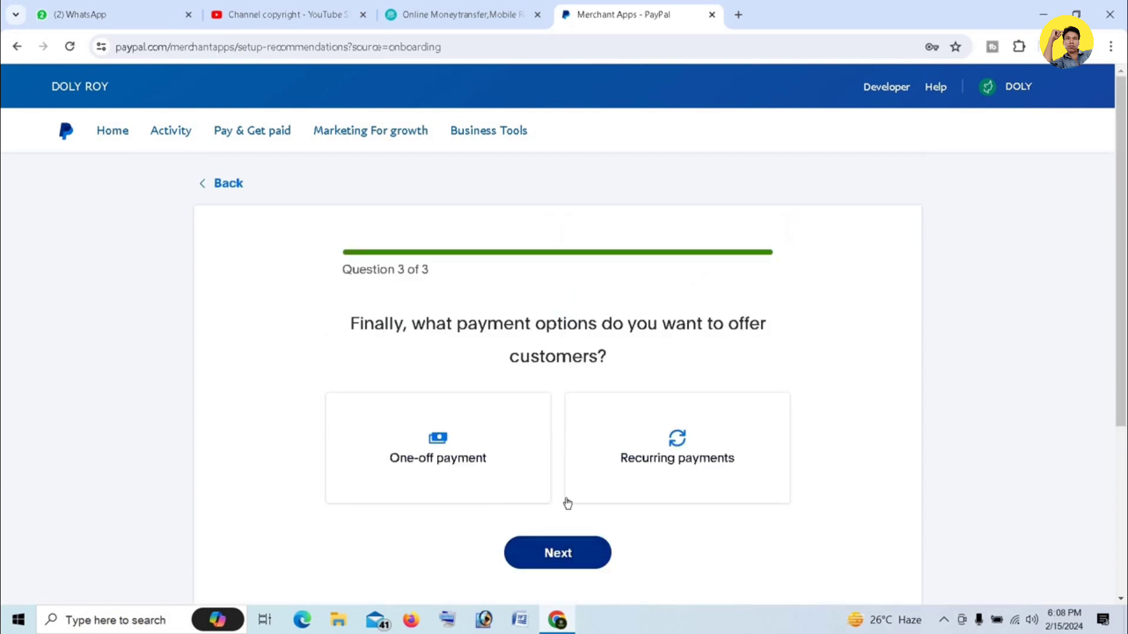
Offer one-off and recurring payments and accept PayPal Checkout and Invoicing
click(438, 428)
click(626, 425)
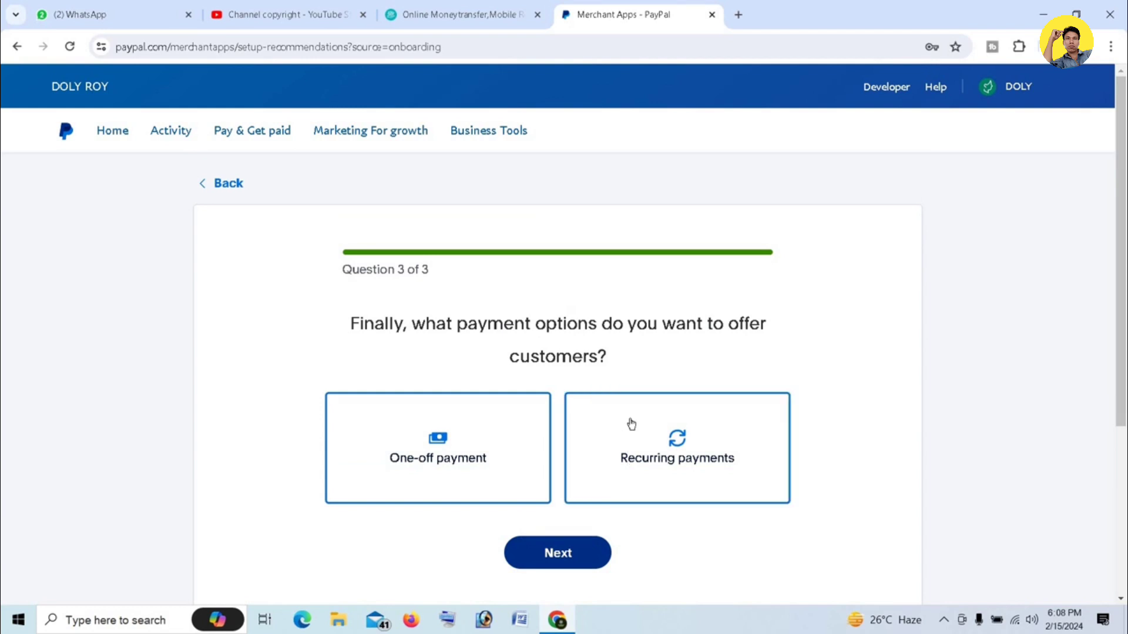
click(572, 558)
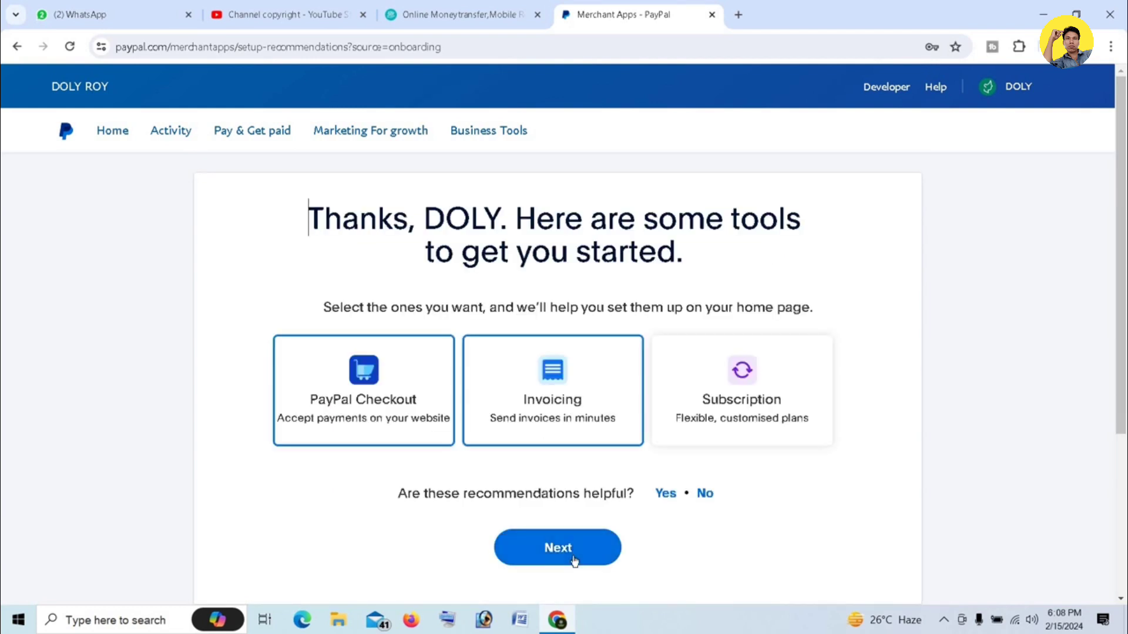
click(564, 552)
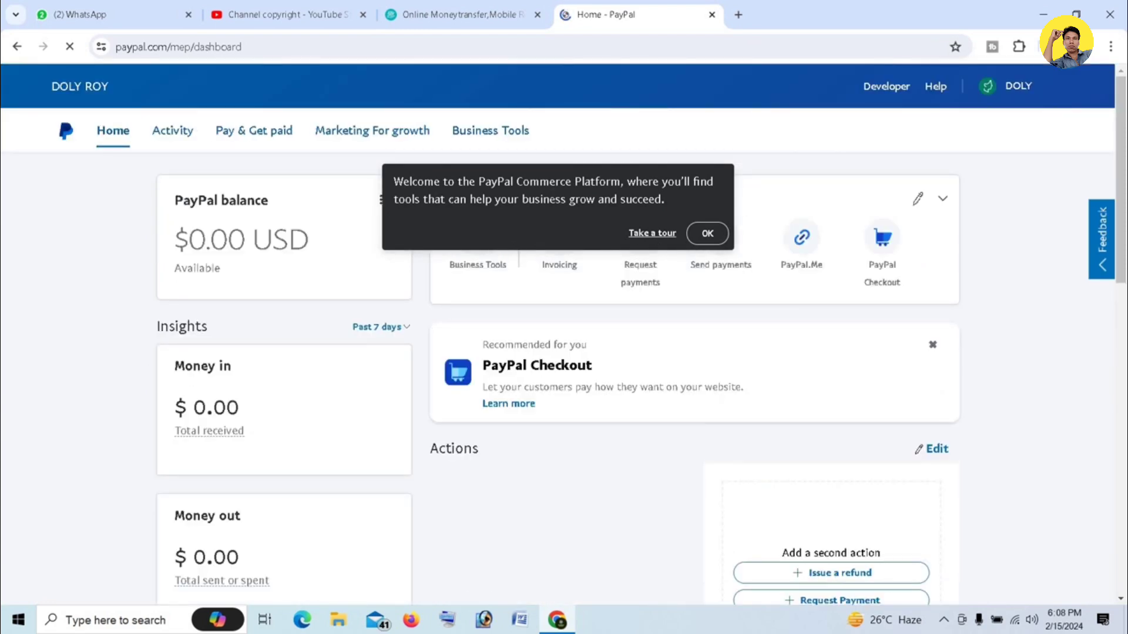
Dismiss the welcome message and open the Confirm email address notification's details
click(707, 234)
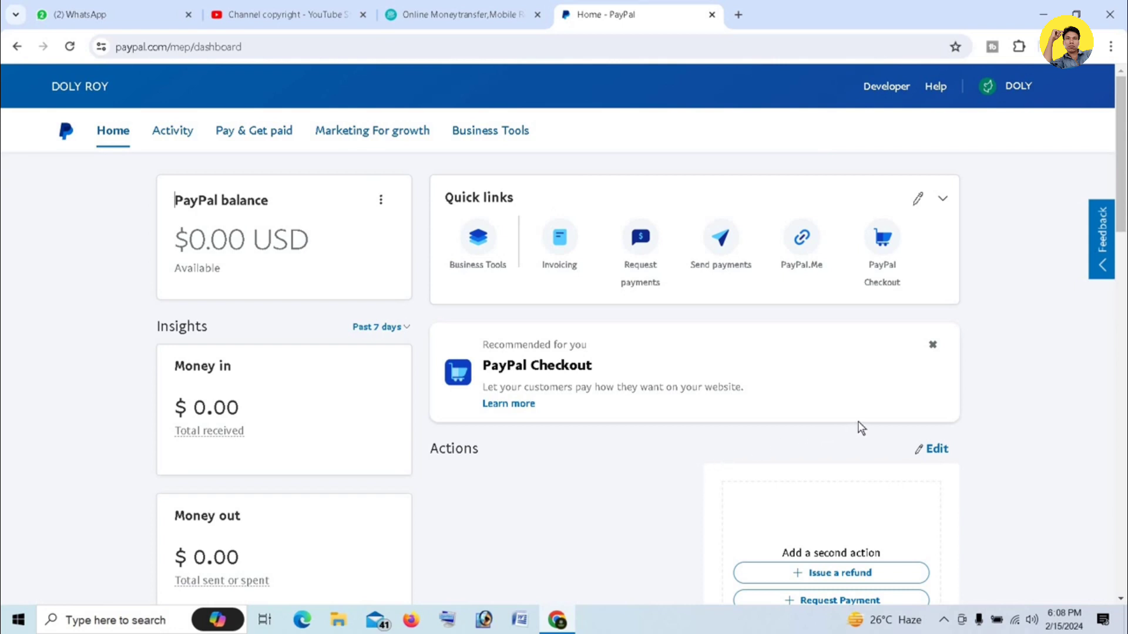
scroll(858, 428, down, 1)
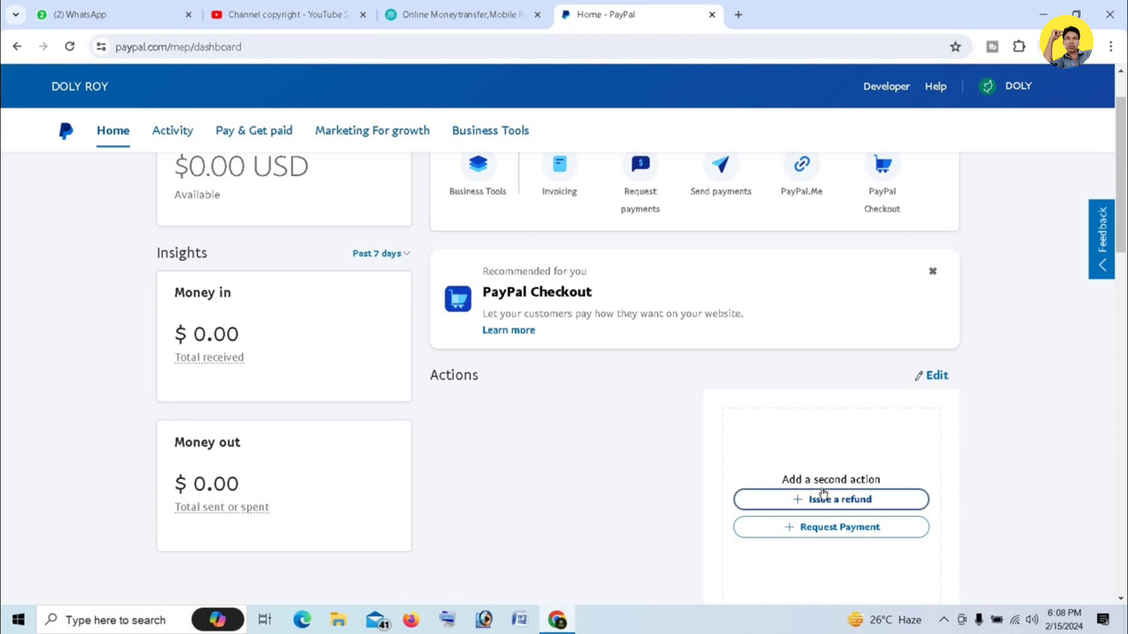
scroll(943, 202, up, 1)
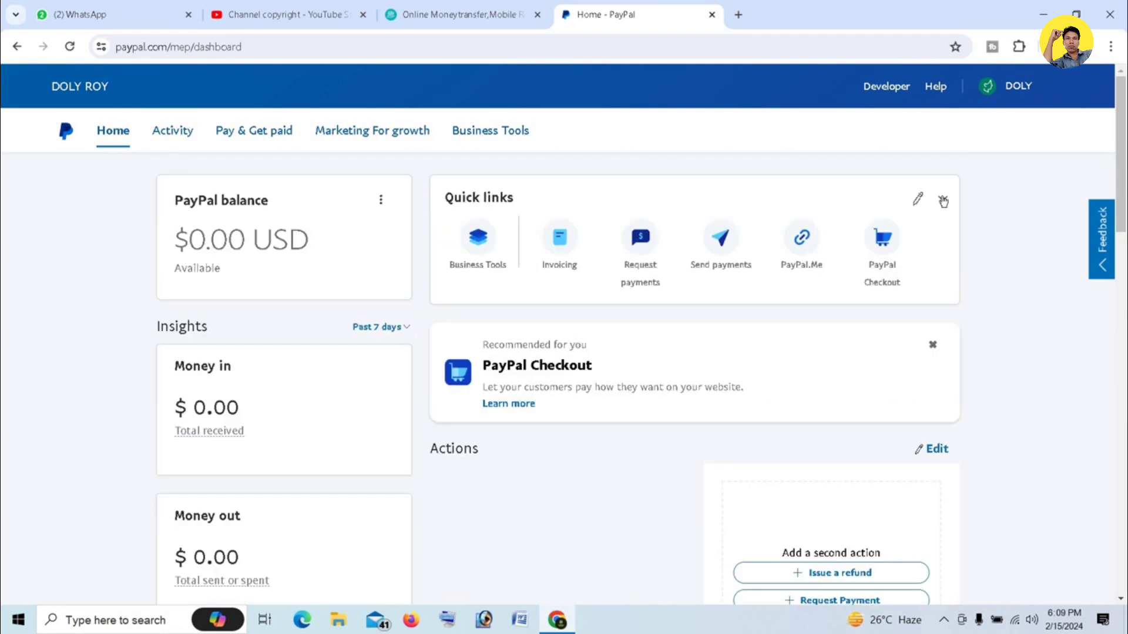
scroll(707, 405, down, 7)
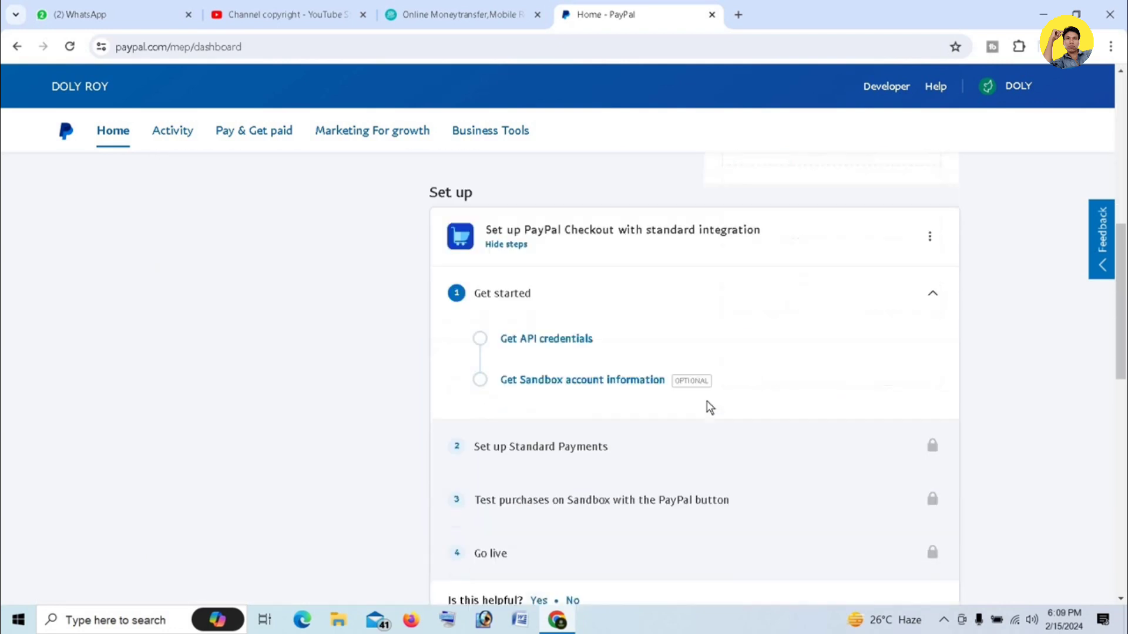
scroll(706, 401, down, 2)
scroll(709, 403, down, 4)
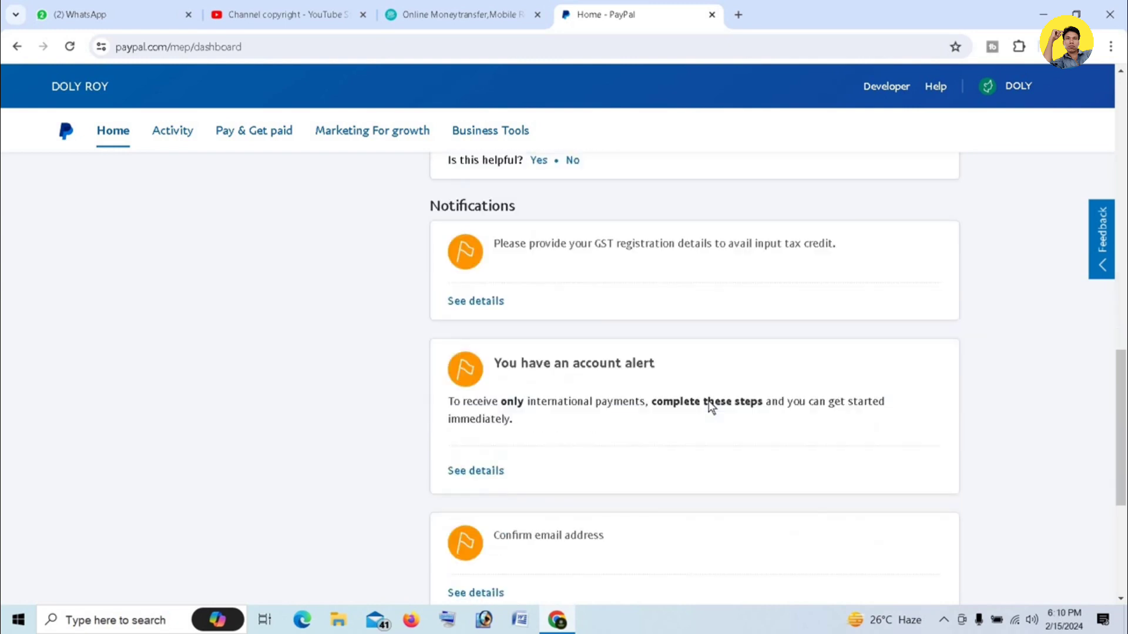
scroll(710, 405, down, 2)
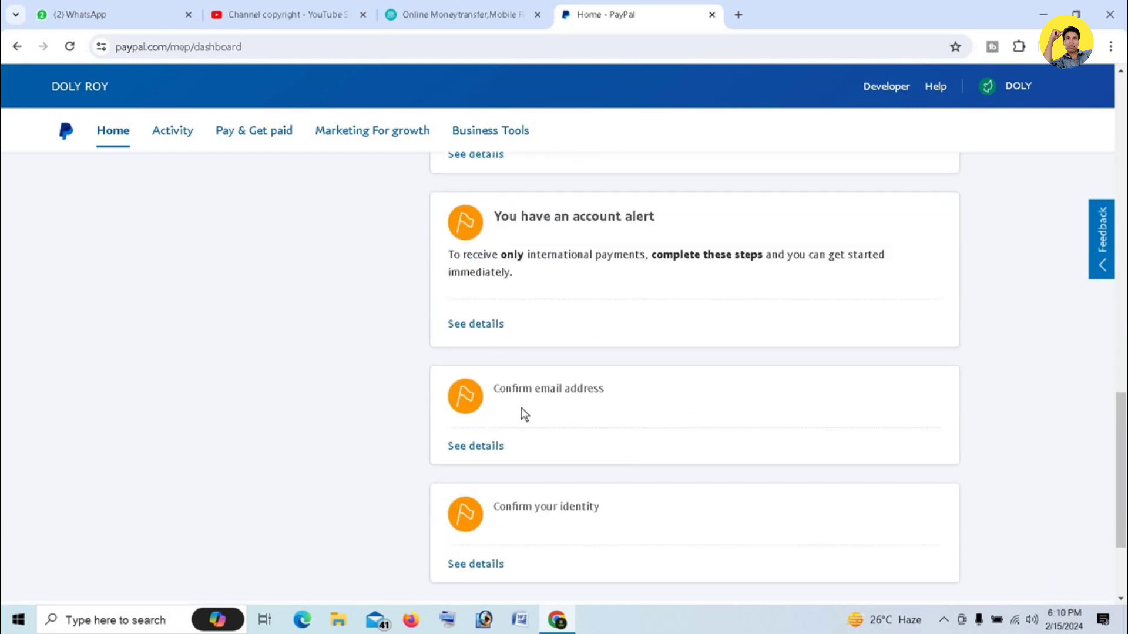
click(478, 447)
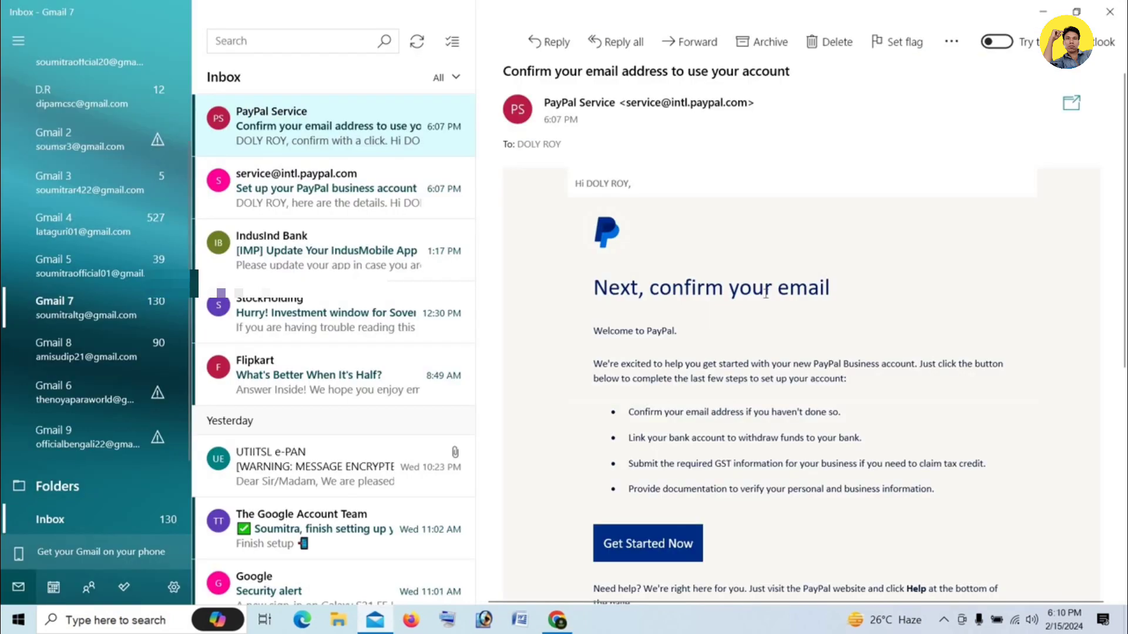
Scroll the Email Address settings page showing the unconfirmed primary email
scroll(705, 376, down, 3)
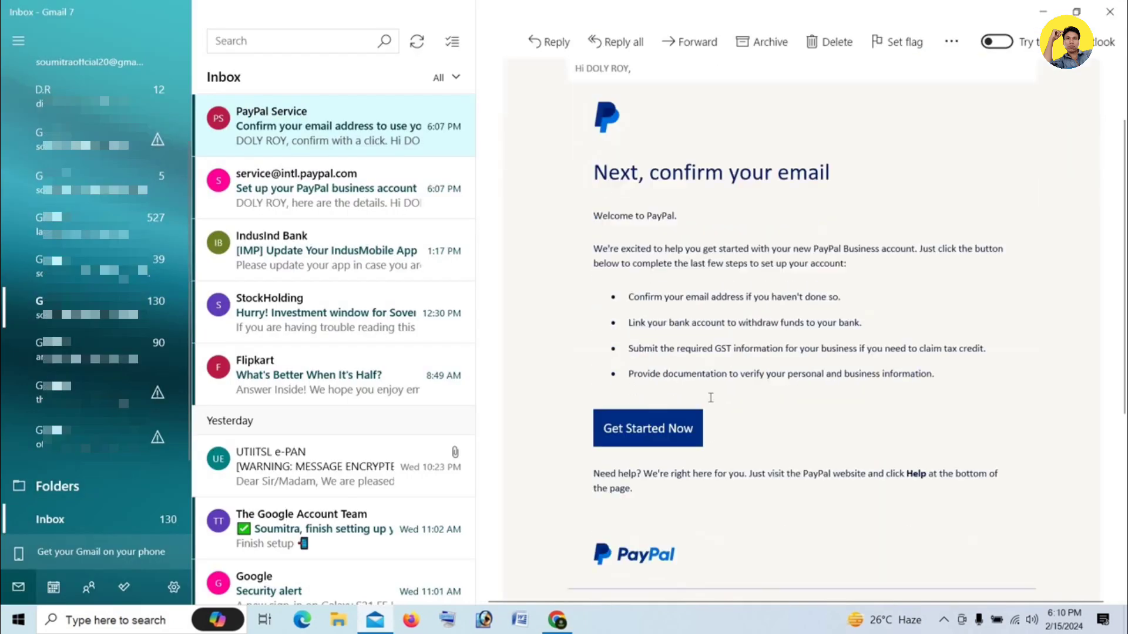
Open the Get Started Now link from PayPal's confirmation email in Google Chrome
click(661, 354)
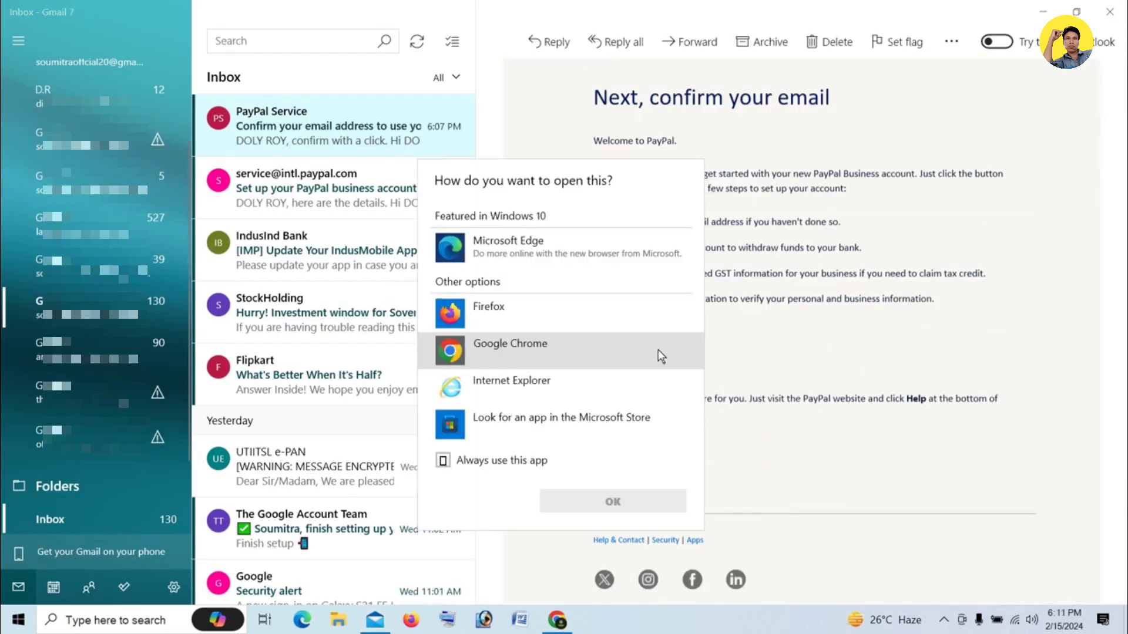
click(523, 305)
click(513, 346)
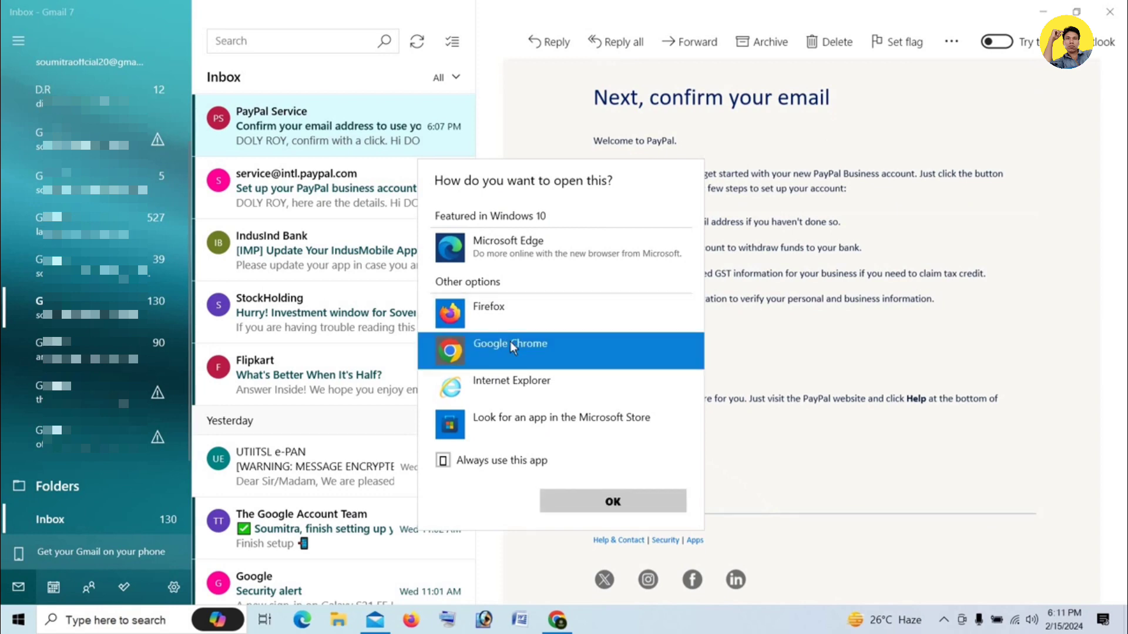
click(608, 502)
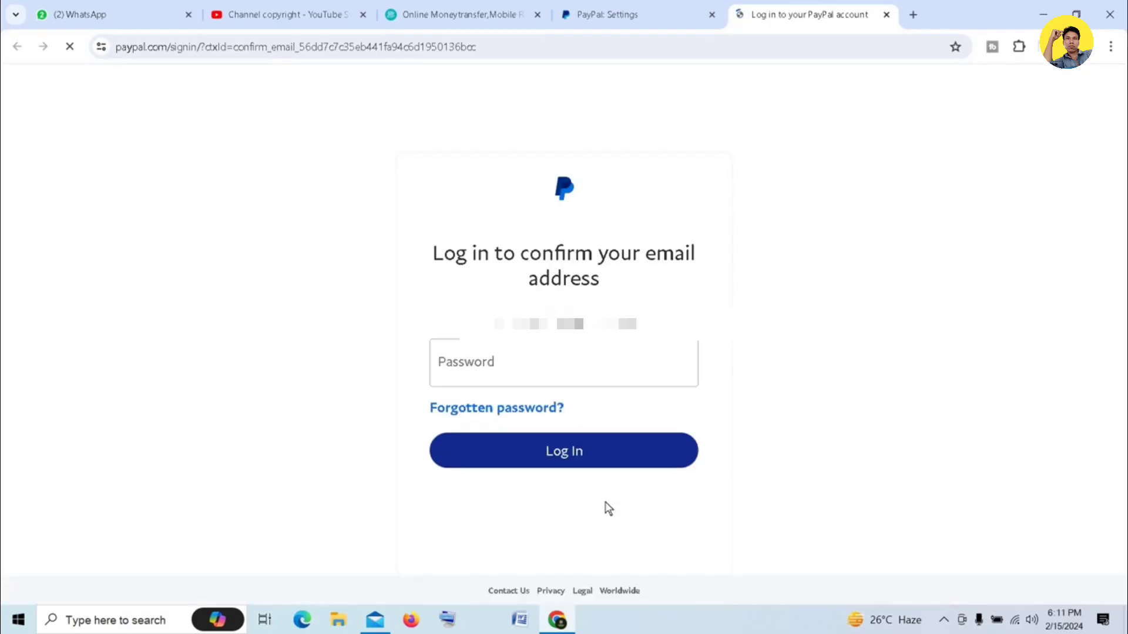
Log in with the account password to confirm the email and return to the dashboard
click(507, 367)
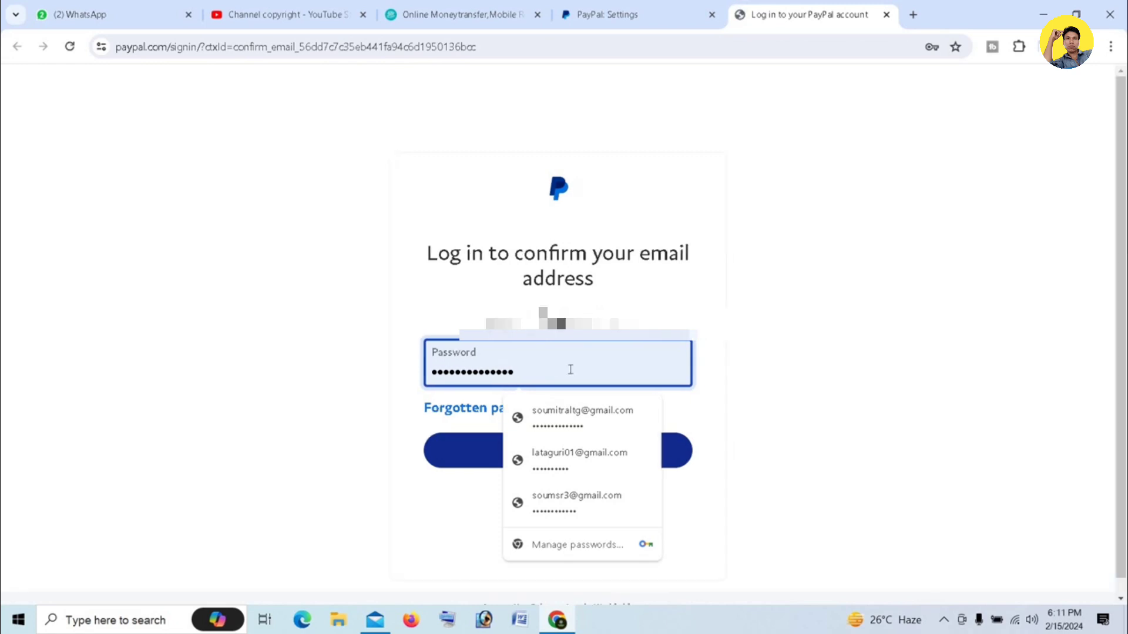
click(787, 454)
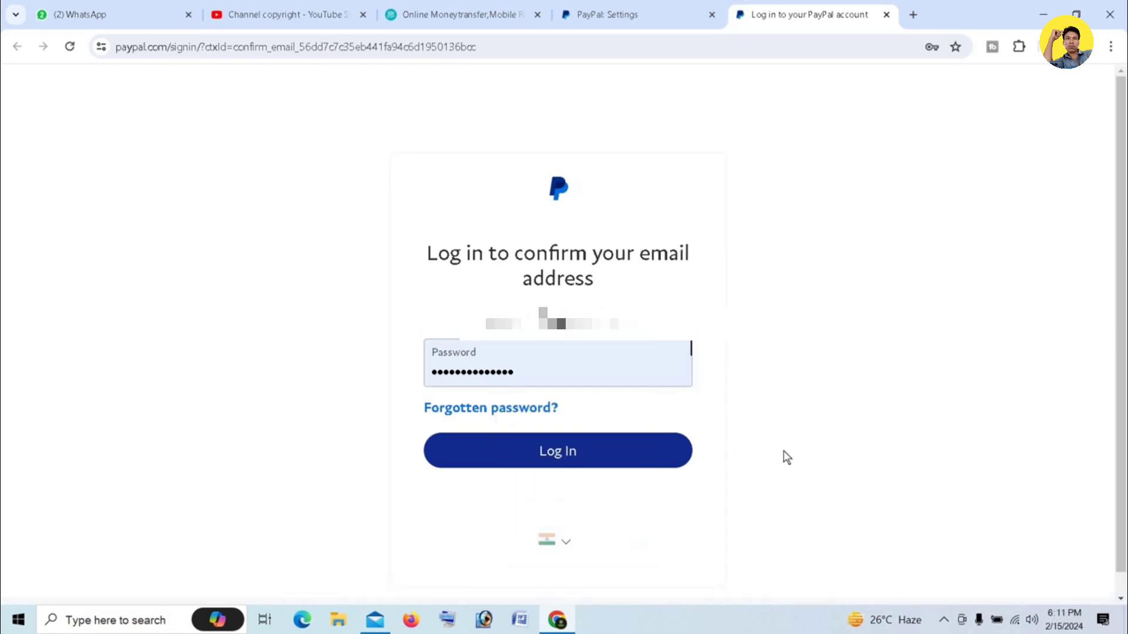
click(582, 452)
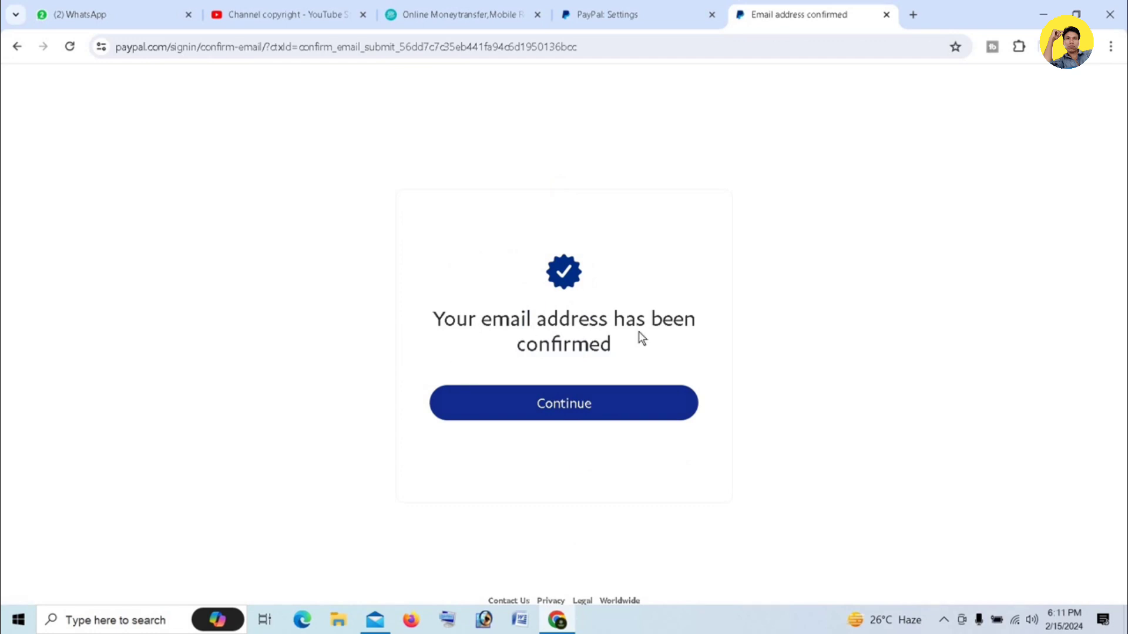
click(558, 407)
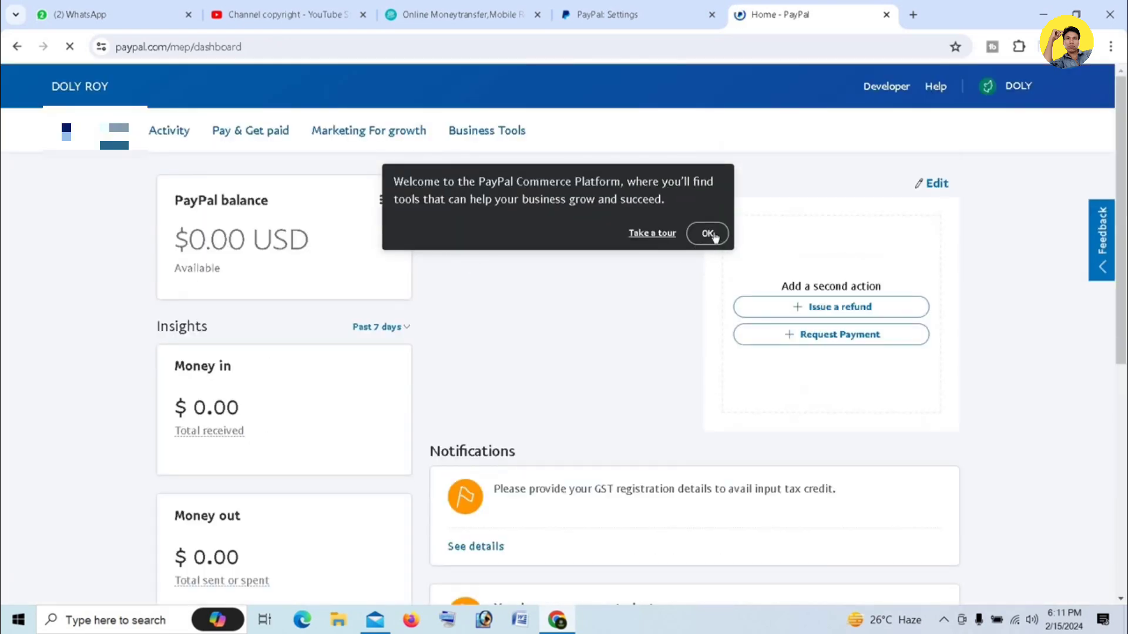
Dismiss the welcome message and open the Confirm your identity notification's details
click(714, 233)
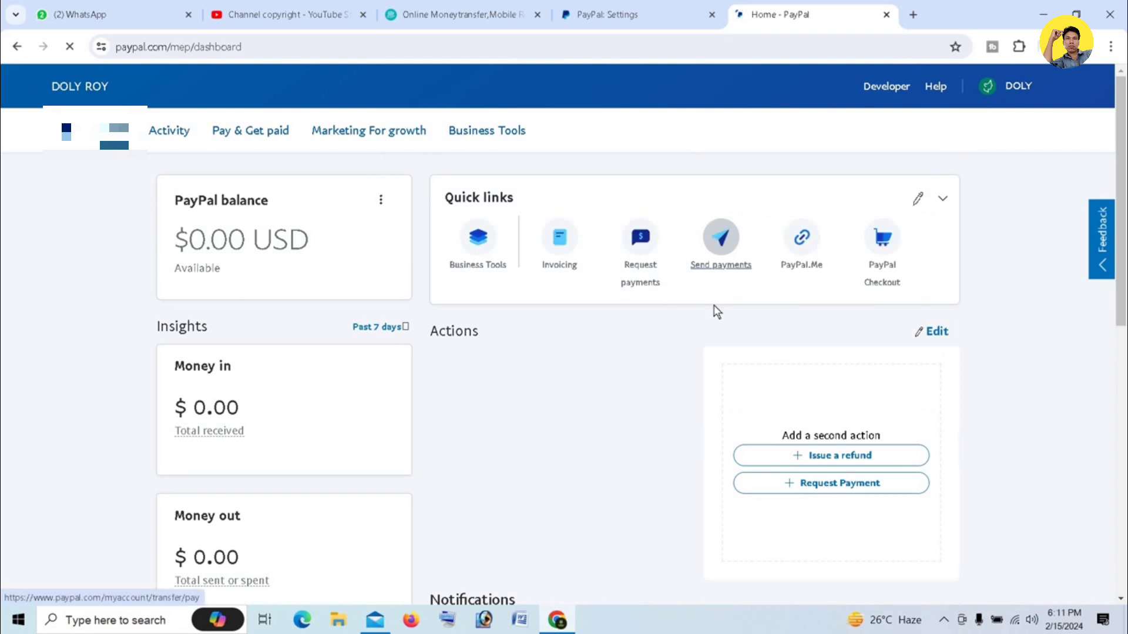
scroll(714, 305, down, 9)
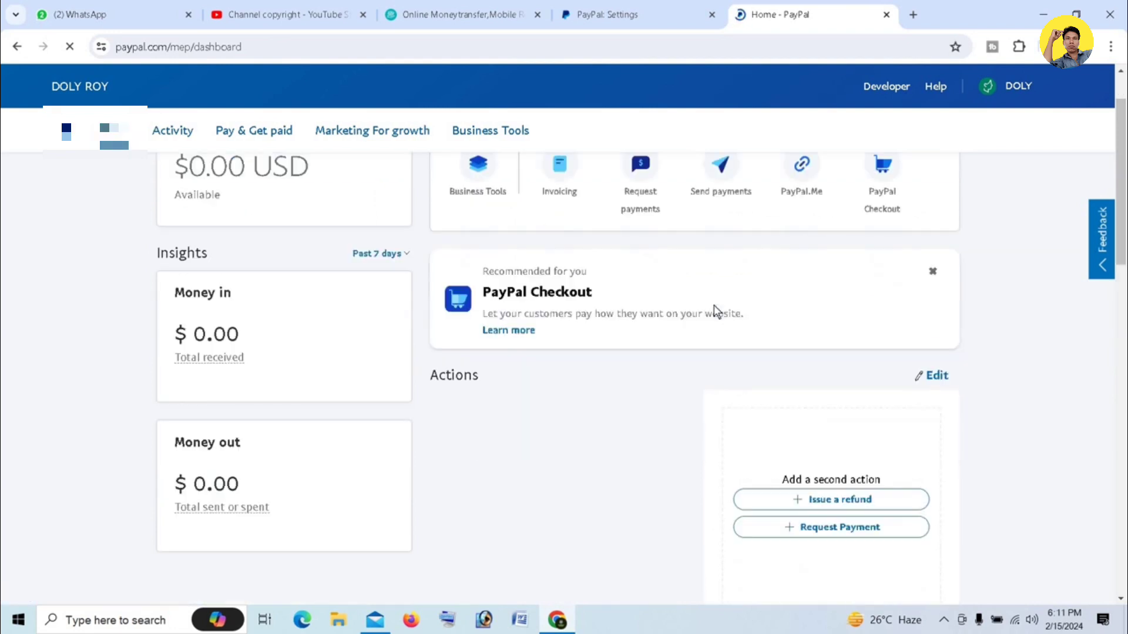
scroll(714, 306, down, 6)
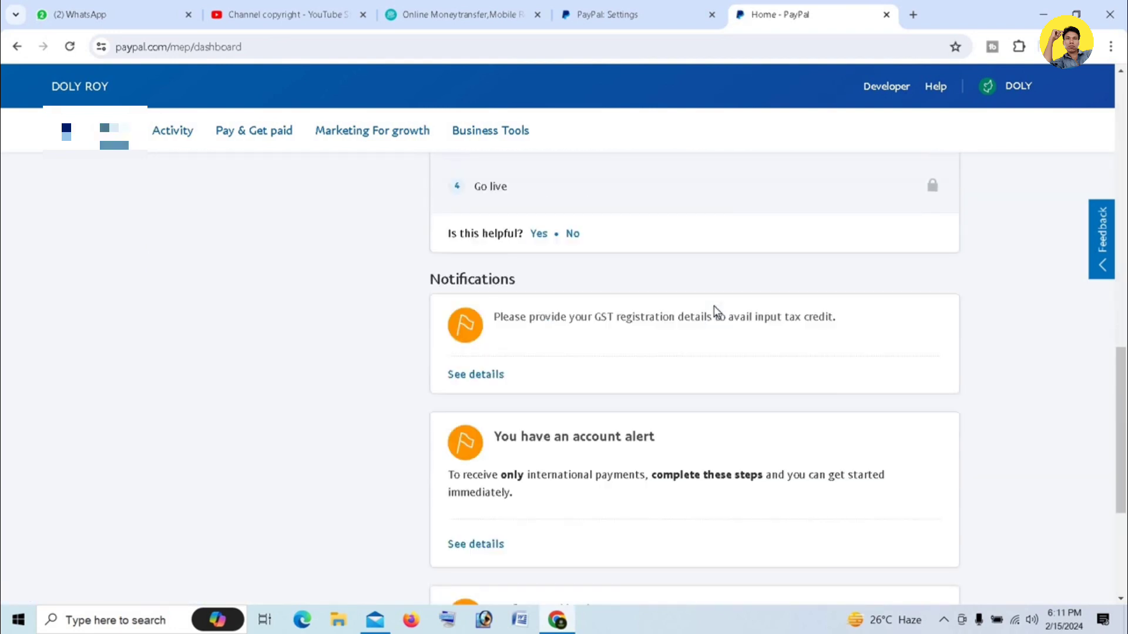
scroll(597, 331, down, 3)
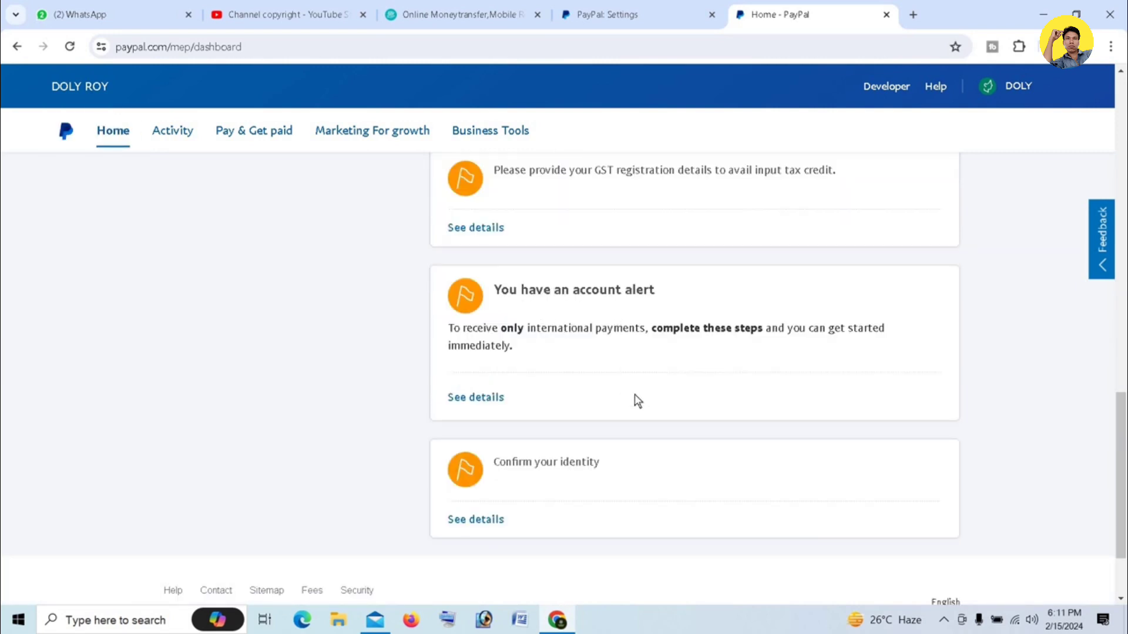
scroll(619, 417, down, 2)
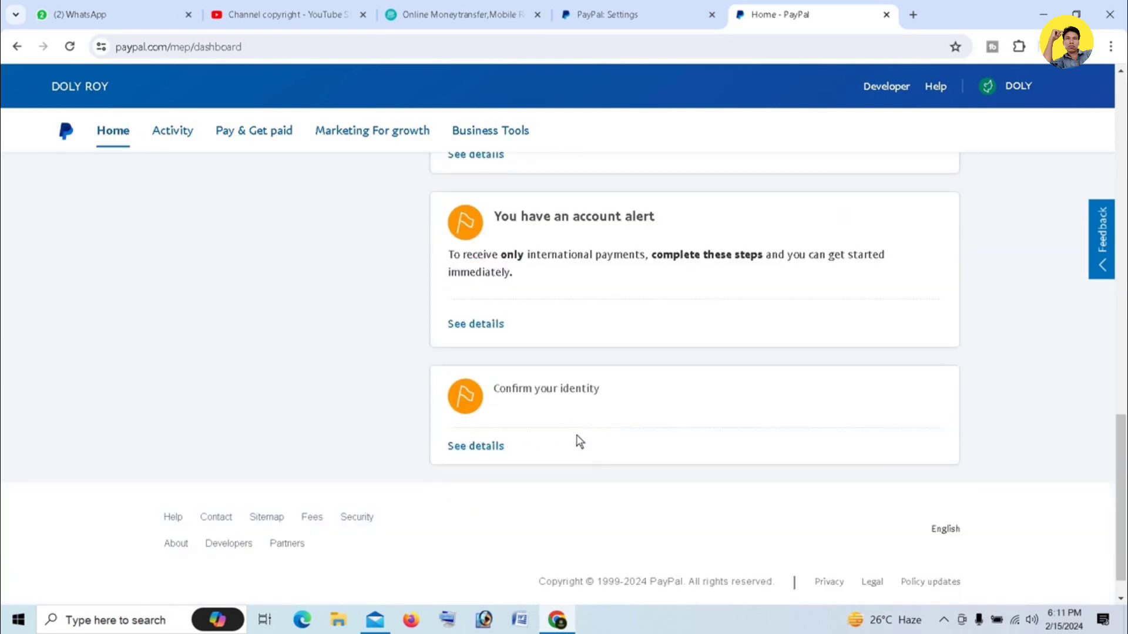
click(489, 447)
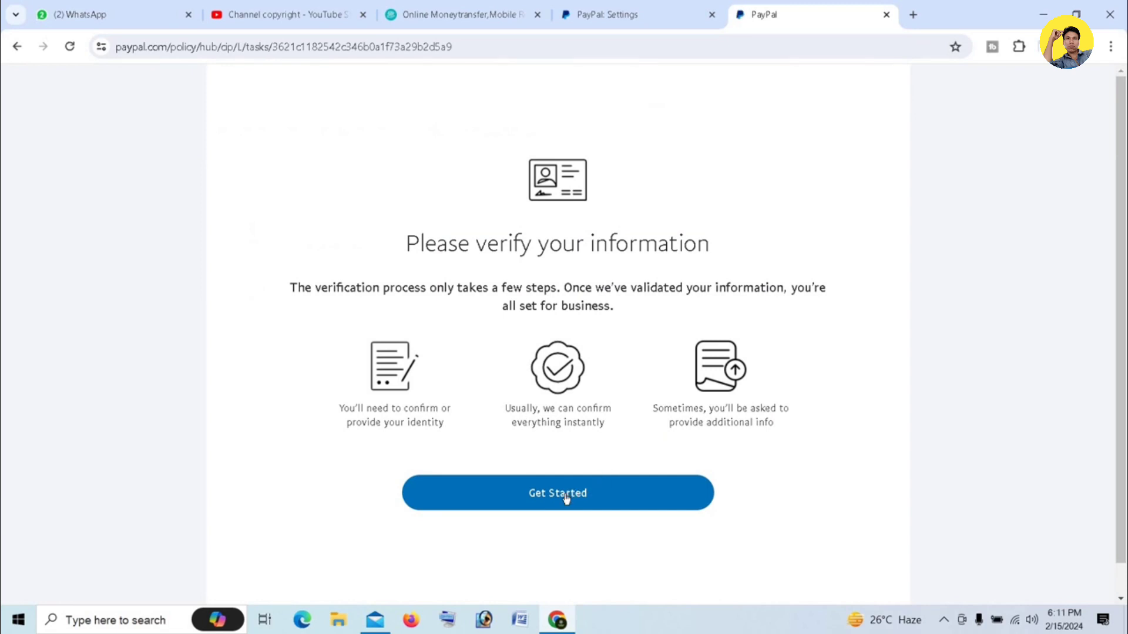
Start identity verification, use the saved address as residential address, and go to Add Bank
click(566, 498)
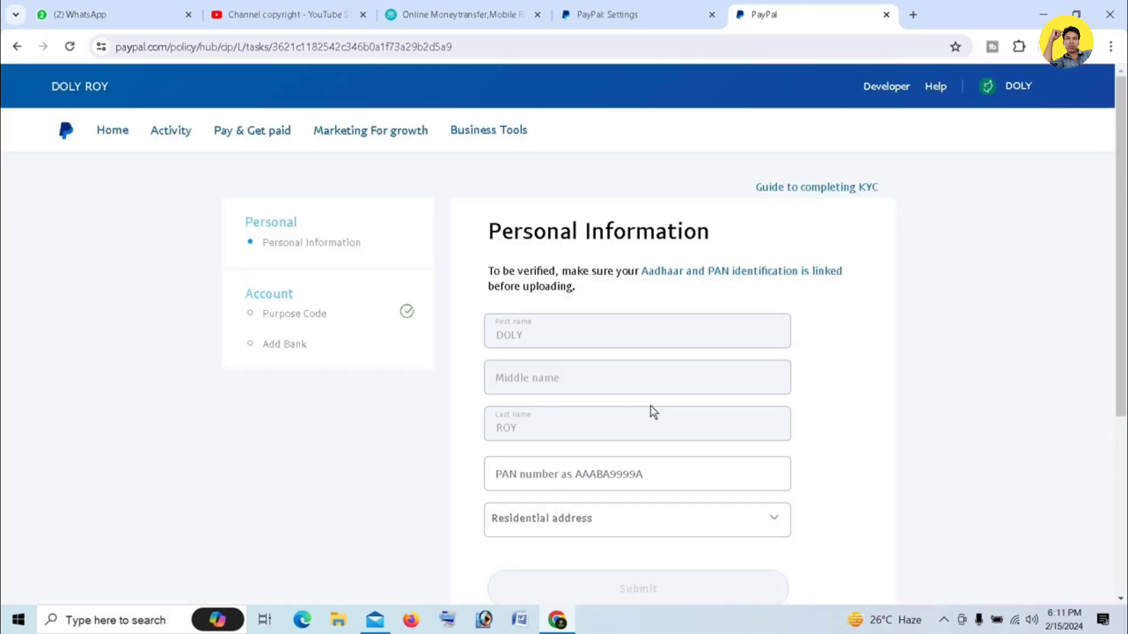
scroll(638, 379, down, 3)
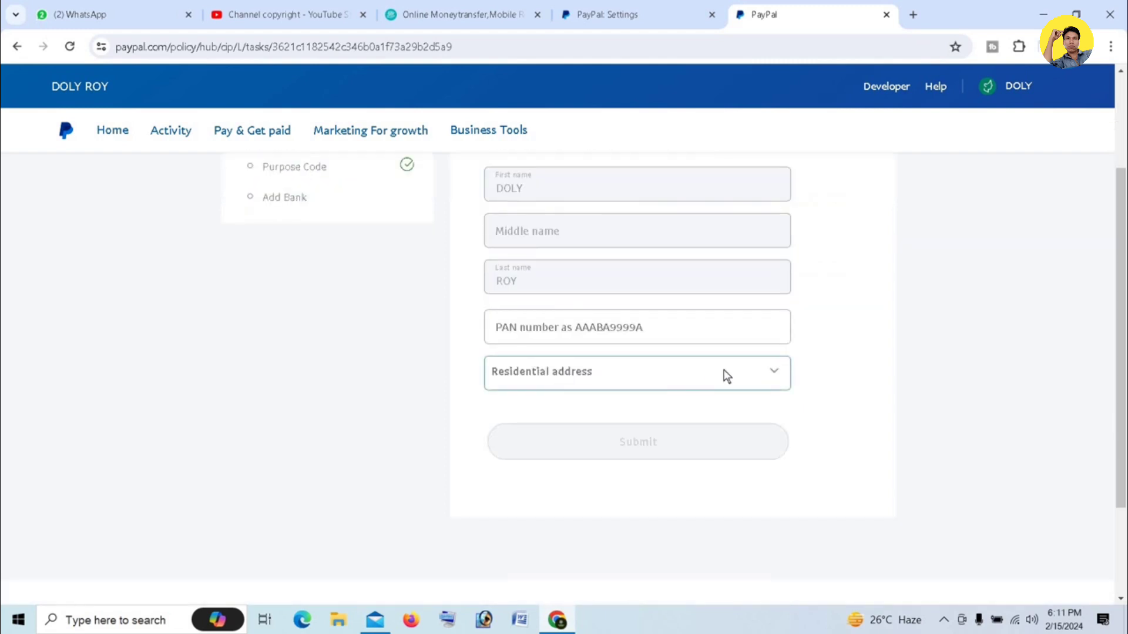
click(741, 372)
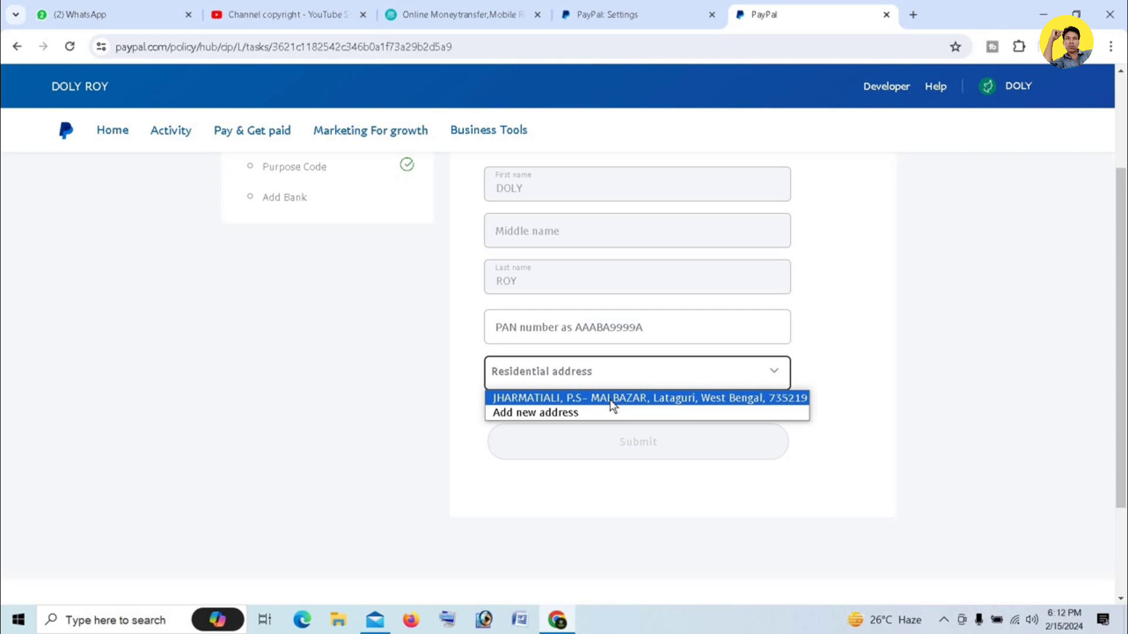
click(611, 400)
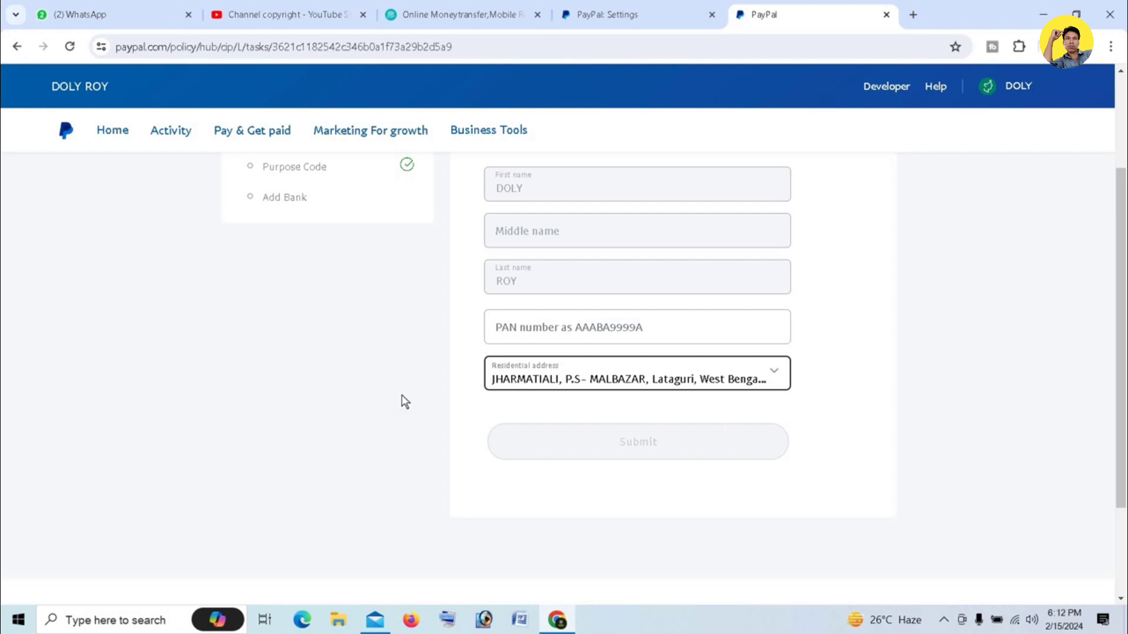
scroll(646, 333, down, 3)
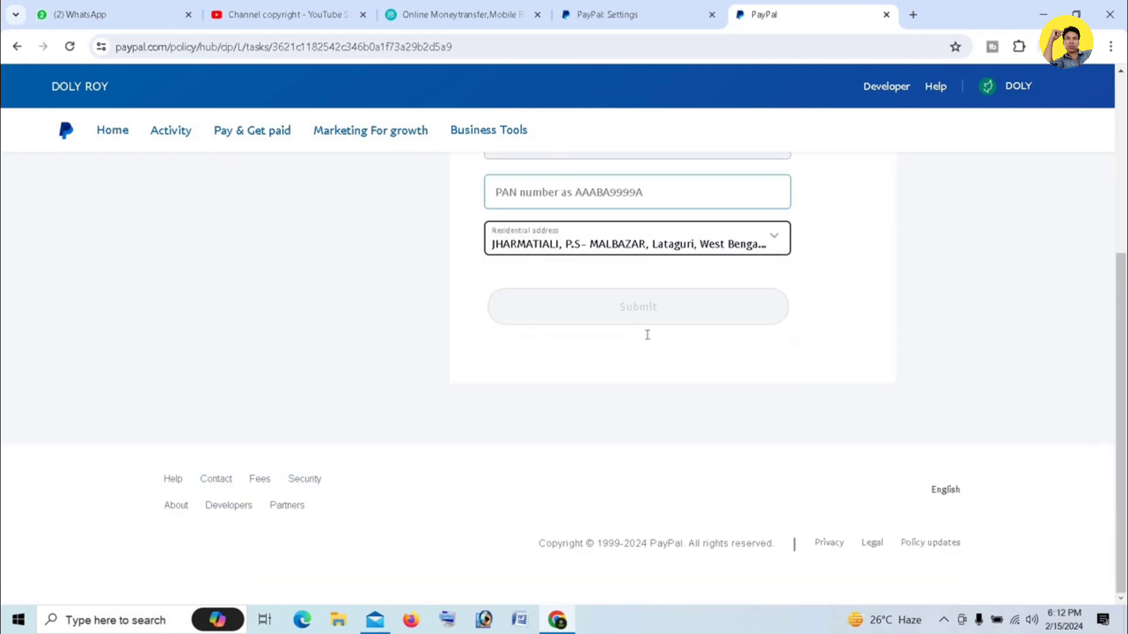
scroll(649, 341, up, 5)
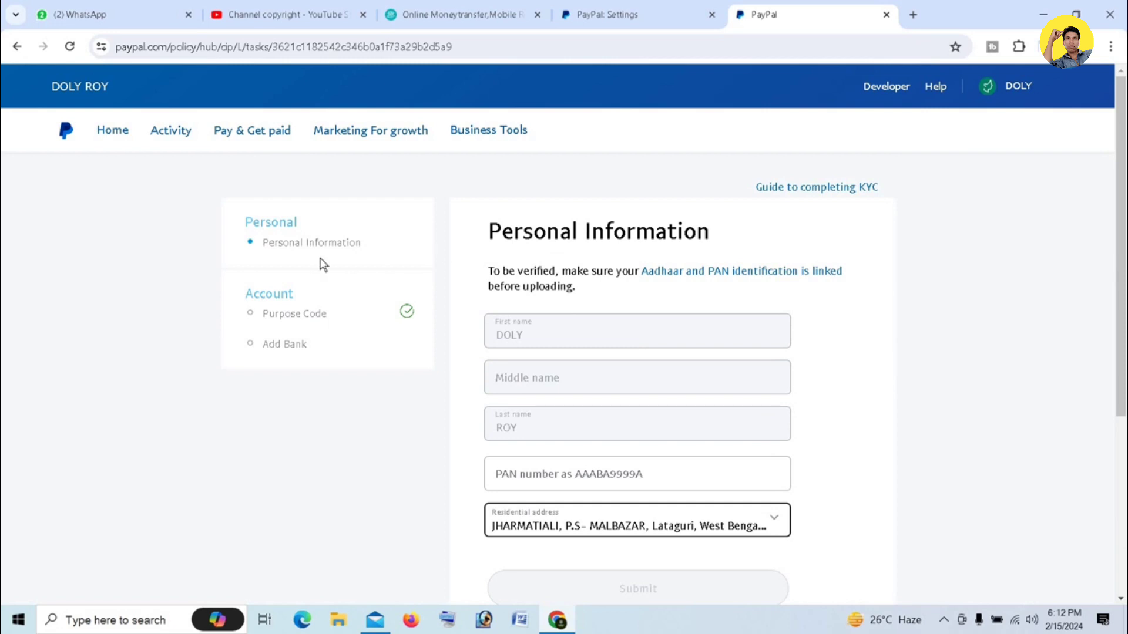
click(252, 350)
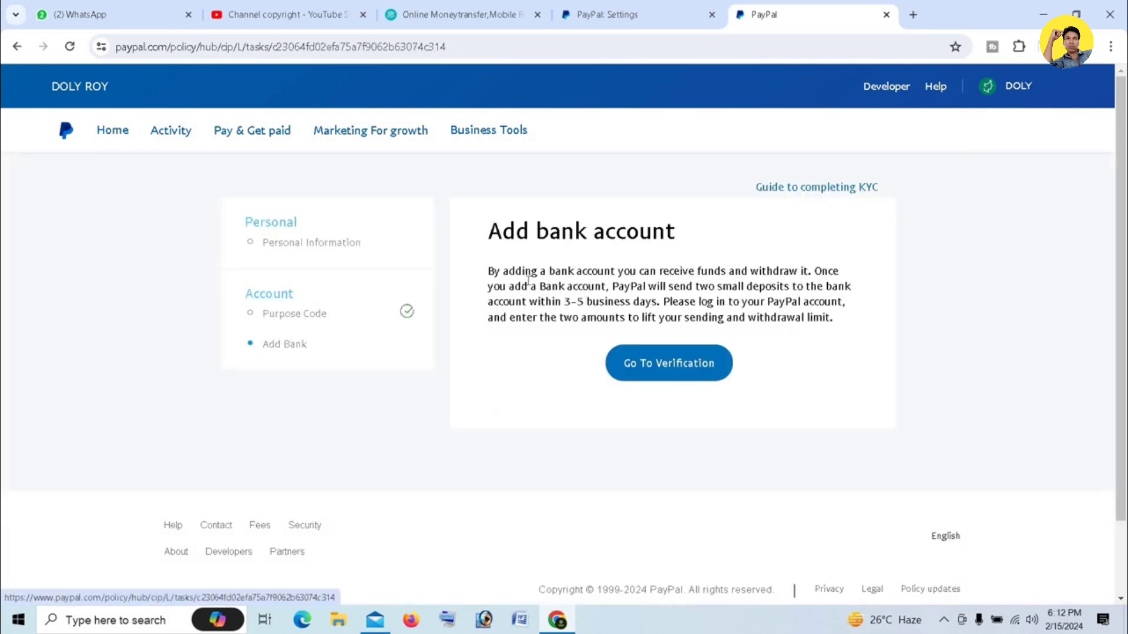
Proceed to verification and open Link a bank account from the Funds page's Bank accounts section
click(675, 374)
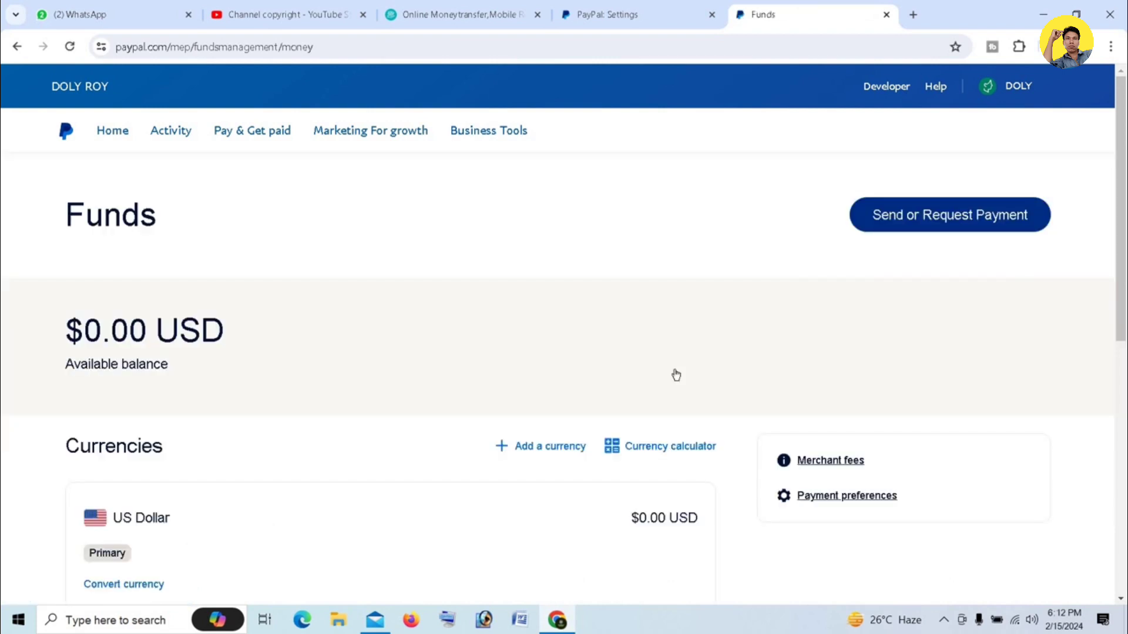
scroll(526, 376, down, 5)
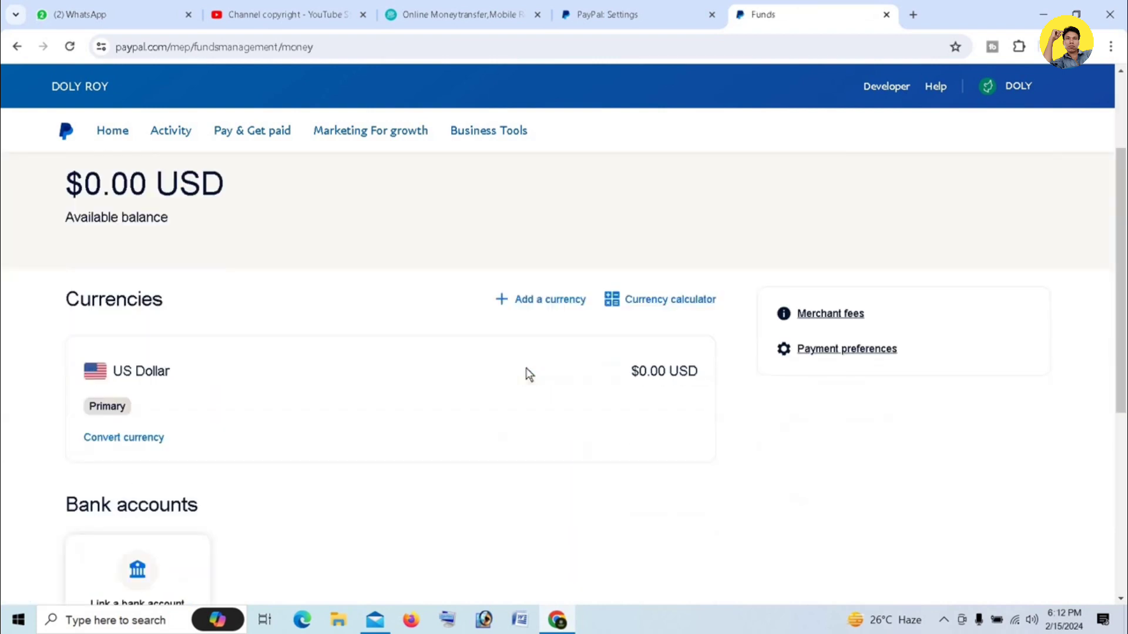
scroll(444, 383, down, 4)
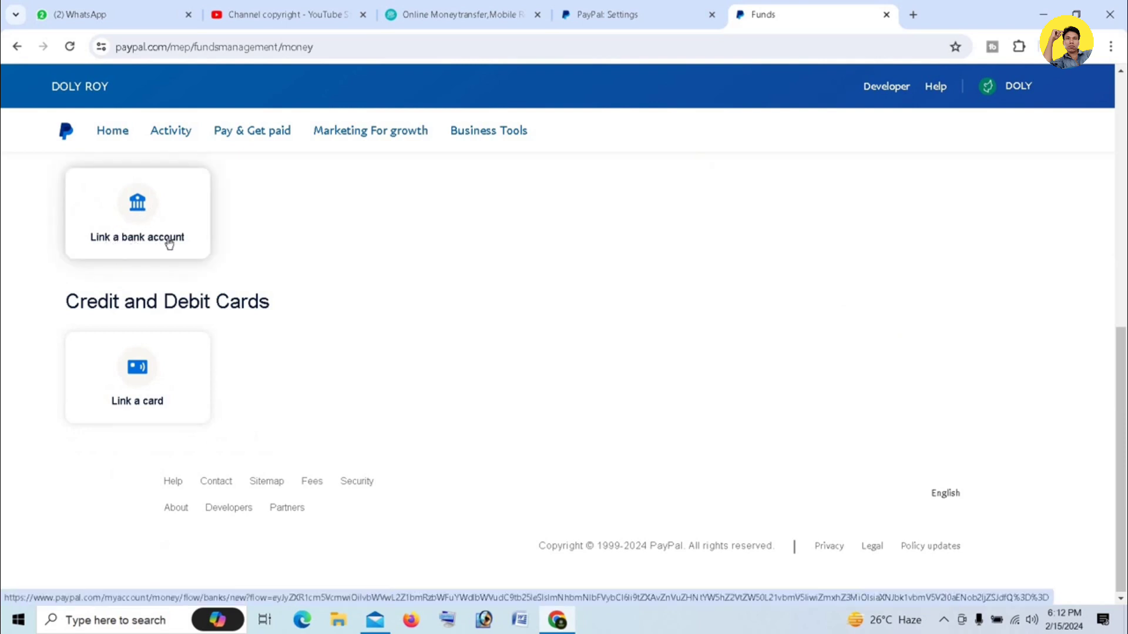
click(136, 205)
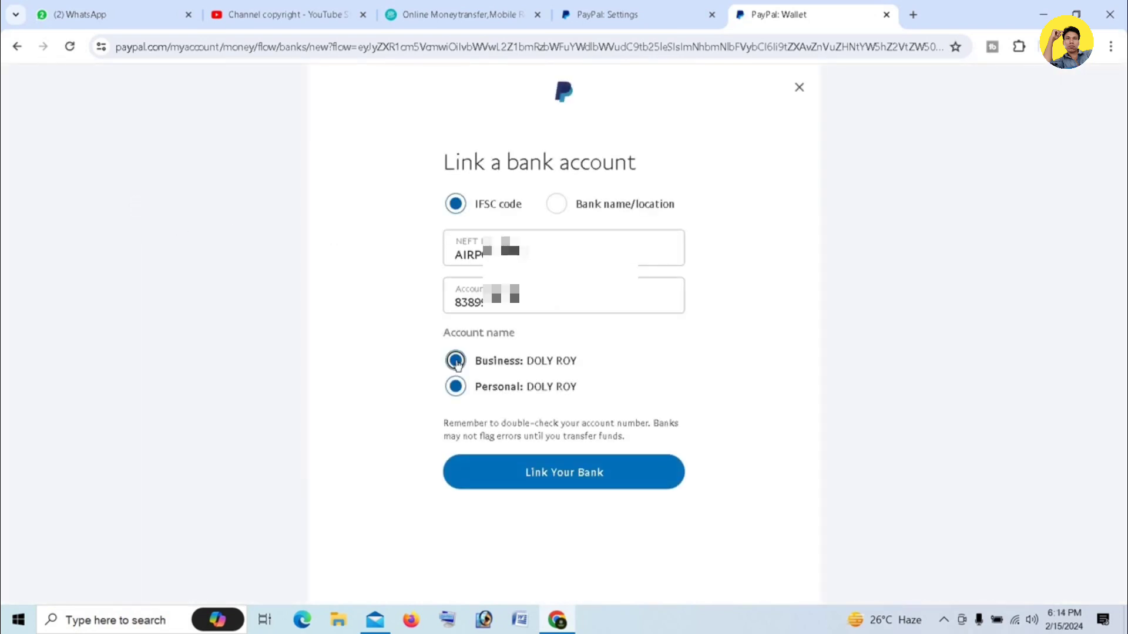
Link the bank under the Business account name and acknowledge the deposit confirmation instructions
click(456, 362)
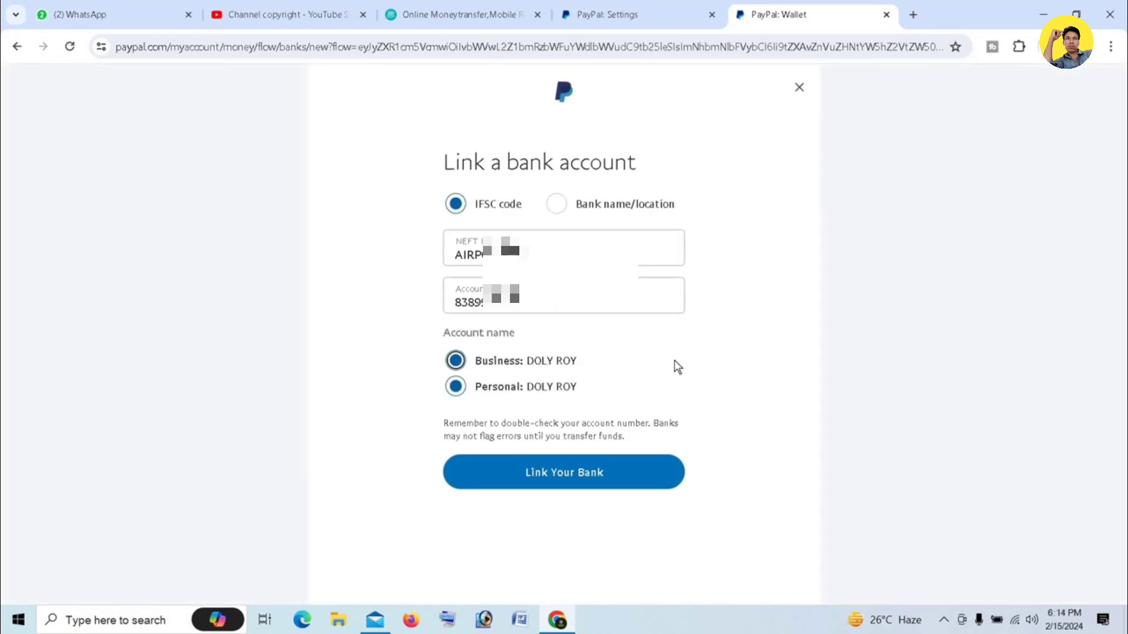
click(590, 473)
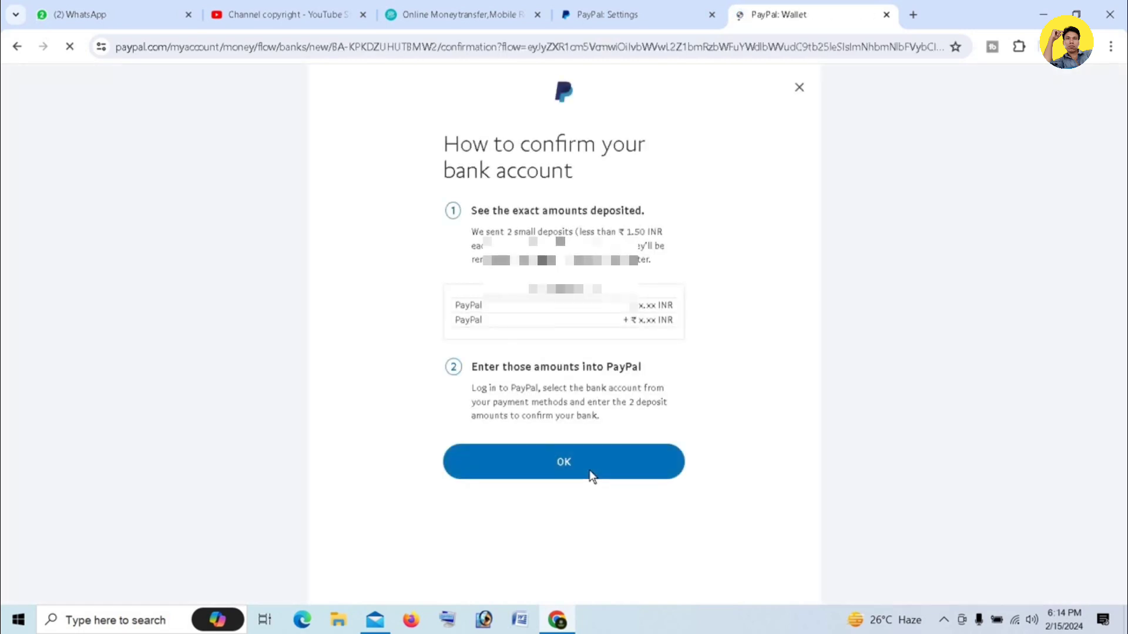
click(592, 476)
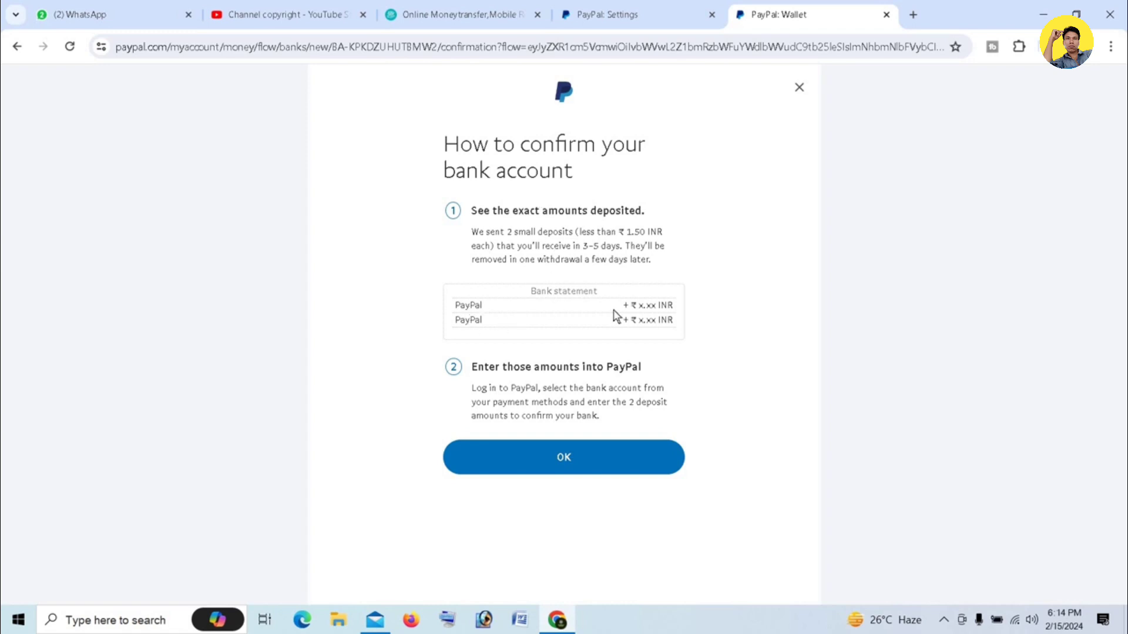
click(583, 463)
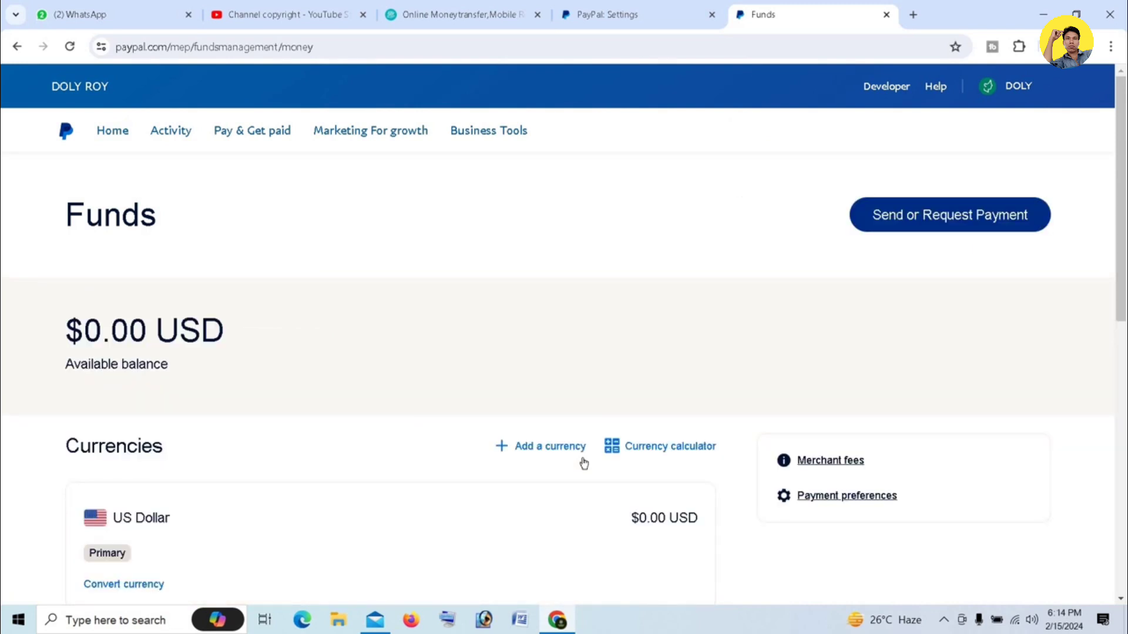
Open the AIRTEL PAYMENTS BANK LIMITED card under Bank accounts to view its Ready to confirm status
scroll(806, 353, down, 1)
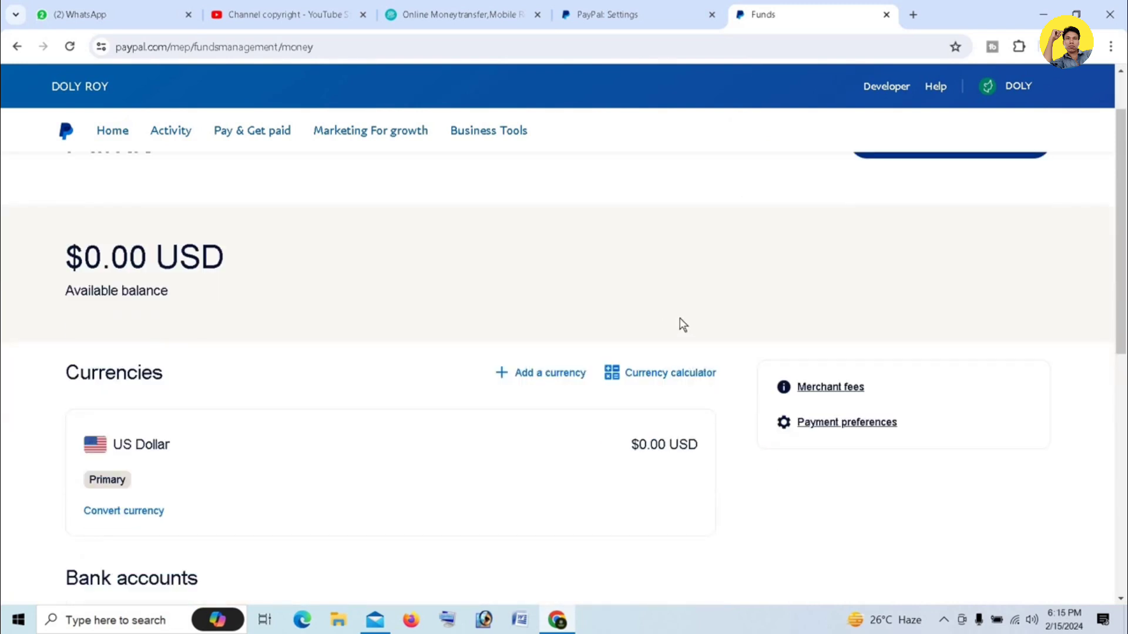
scroll(679, 320, down, 5)
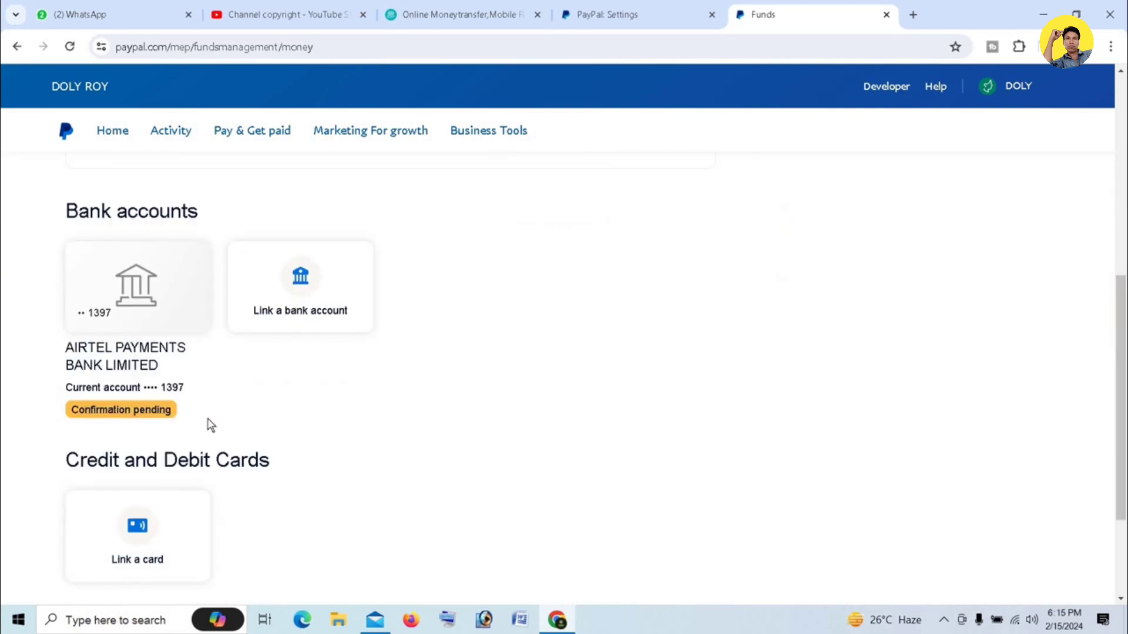
click(131, 286)
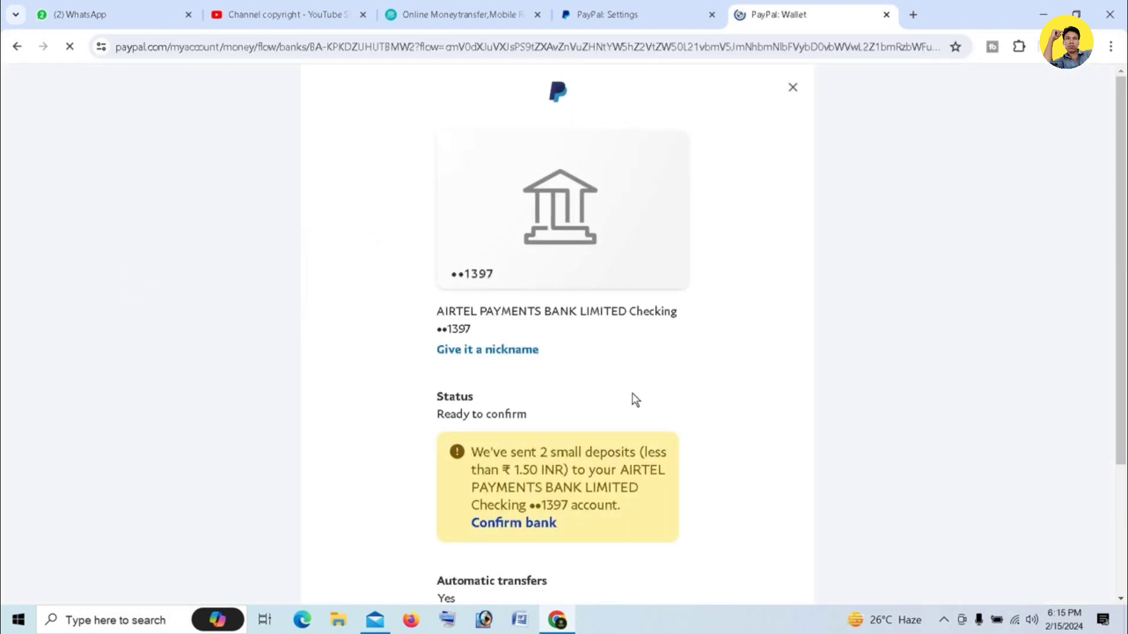
scroll(682, 387, down, 3)
On the other PayPal tab, go to Pay & Get paid > Banks & Cards and start linking another bank
click(635, 17)
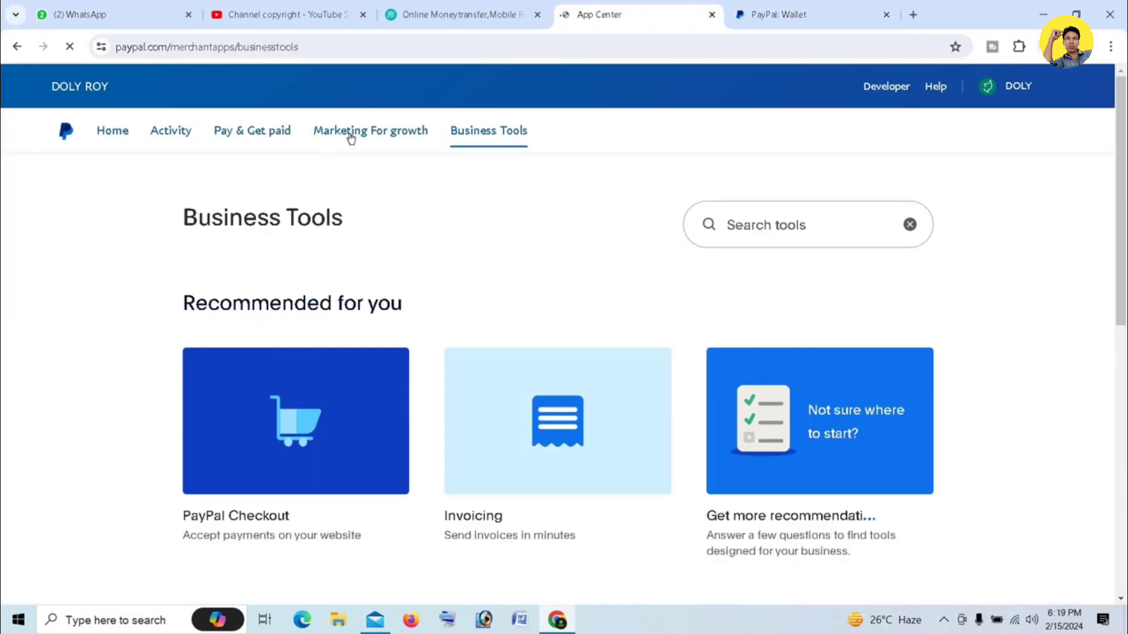
click(265, 134)
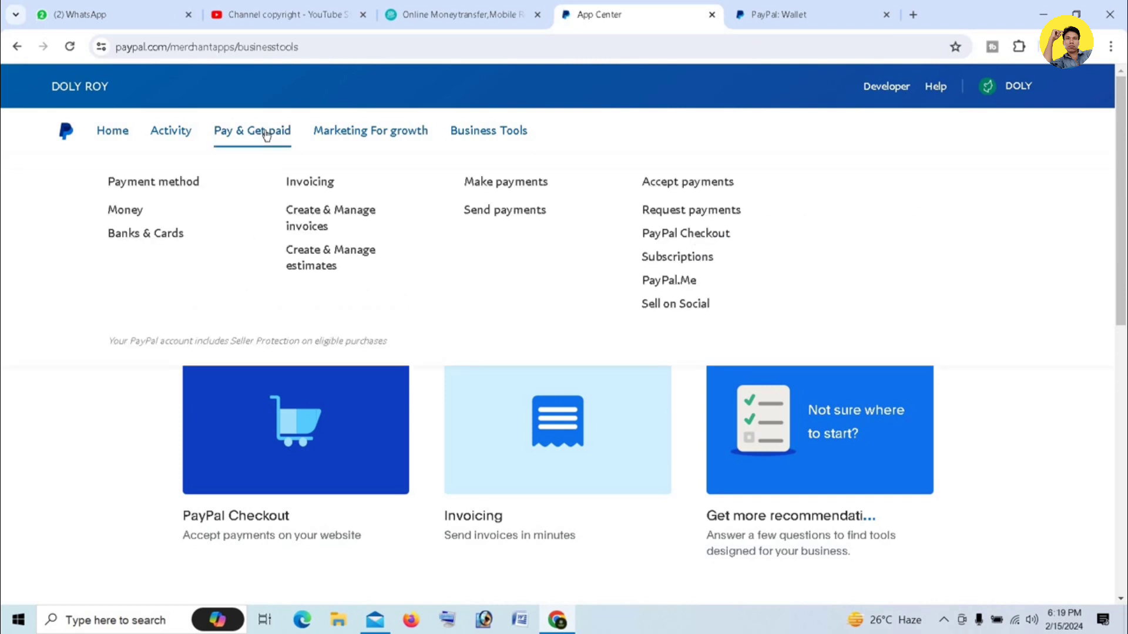
click(113, 238)
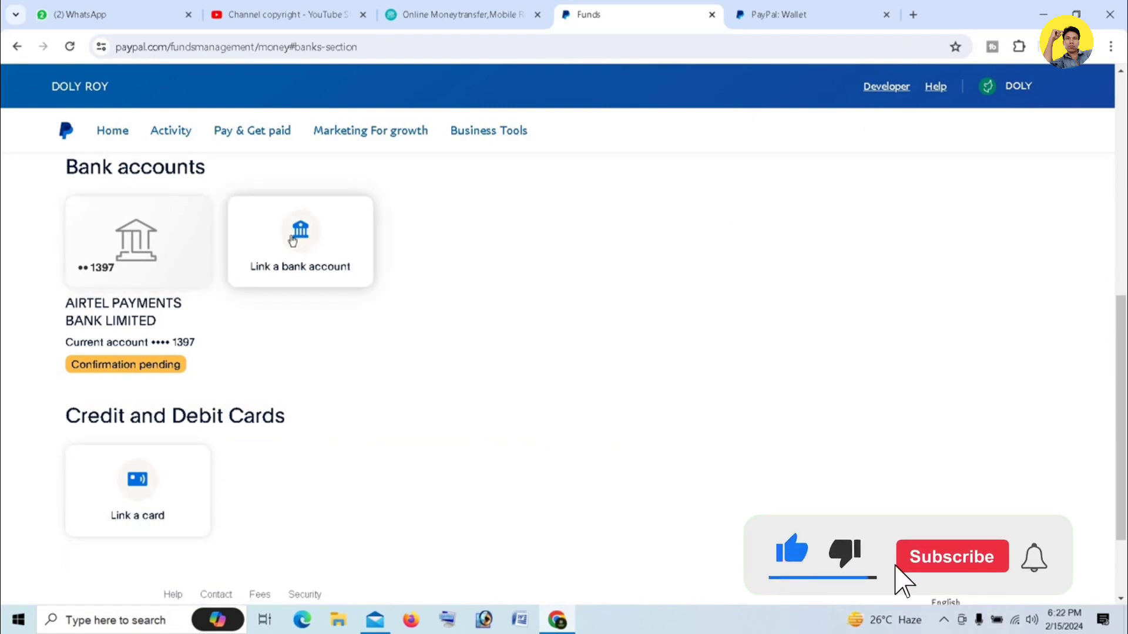
click(292, 241)
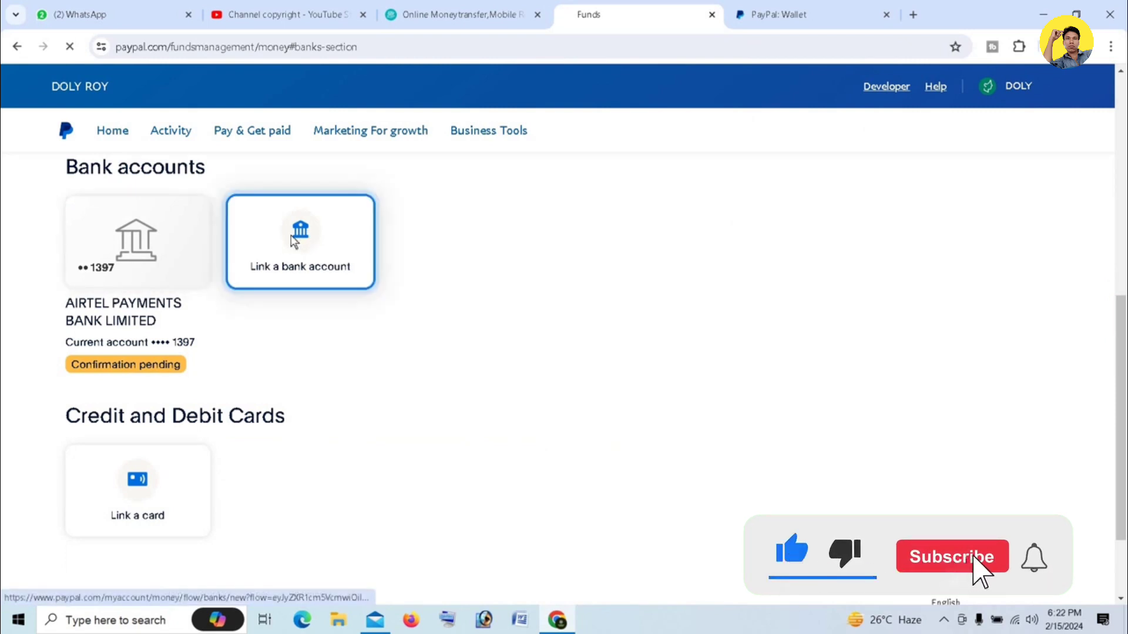